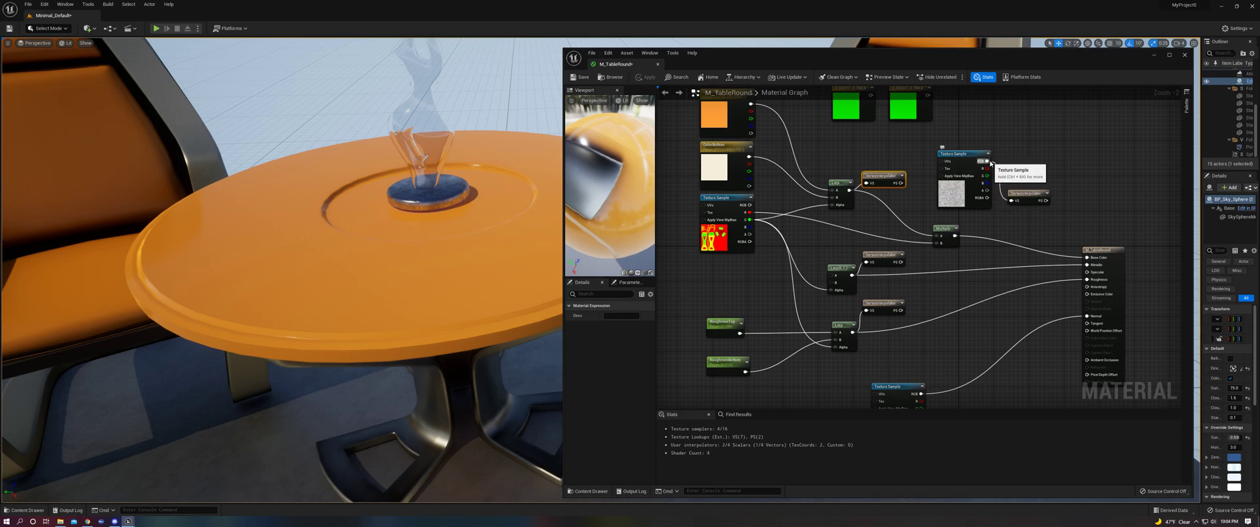
- Wire the marble texture's RGB into Base Color, apply, and inspect the stone-textured table
{"action": "left_click_drag", "start_coordinate": [987, 161], "coordinate": [1086, 258]}
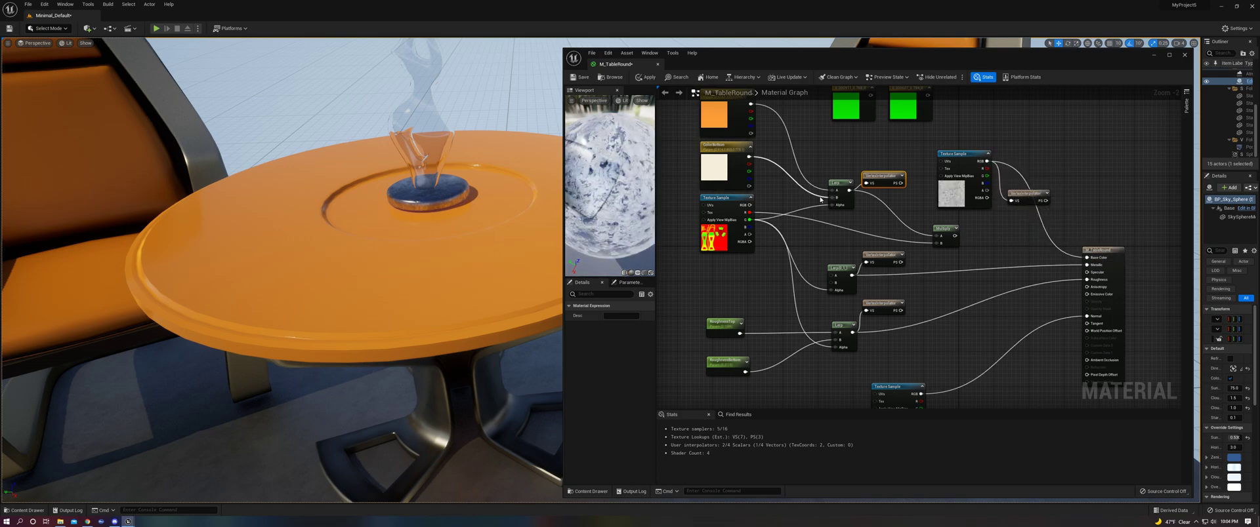
{"action": "left_click", "coordinate": [648, 77]}
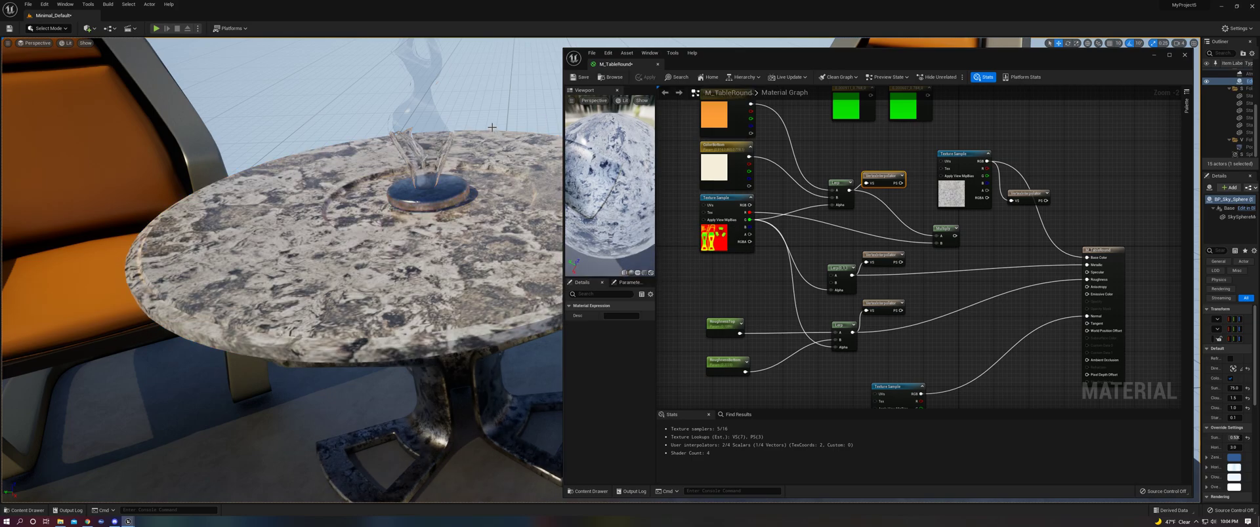
{"action": "right_click_drag", "start_coordinate": [492, 128], "coordinate": [465, 150]}
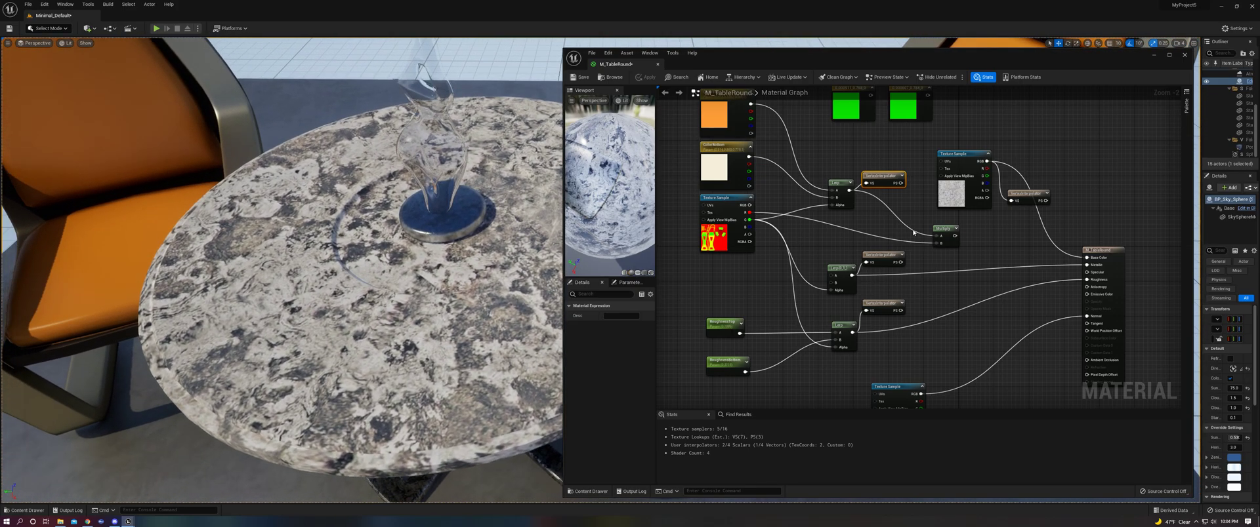
{"action": "left_click", "coordinate": [951, 194]}
{"action": "scroll", "coordinate": [499, 309], "scroll_direction": "up", "scroll_amount": 5}
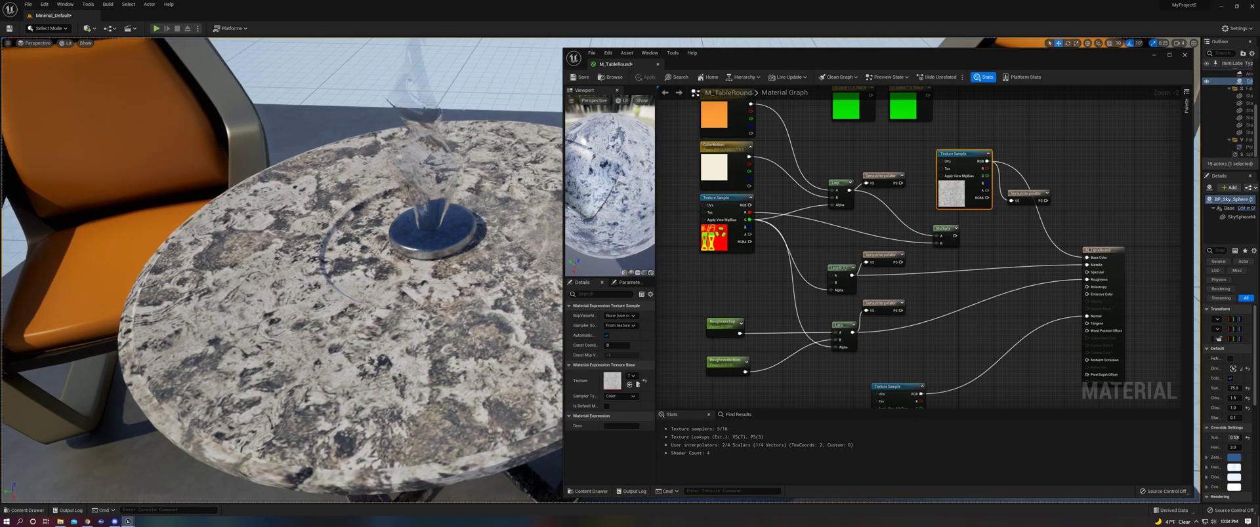
{"action": "right_click_drag", "start_coordinate": [473, 316], "coordinate": [487, 310]}
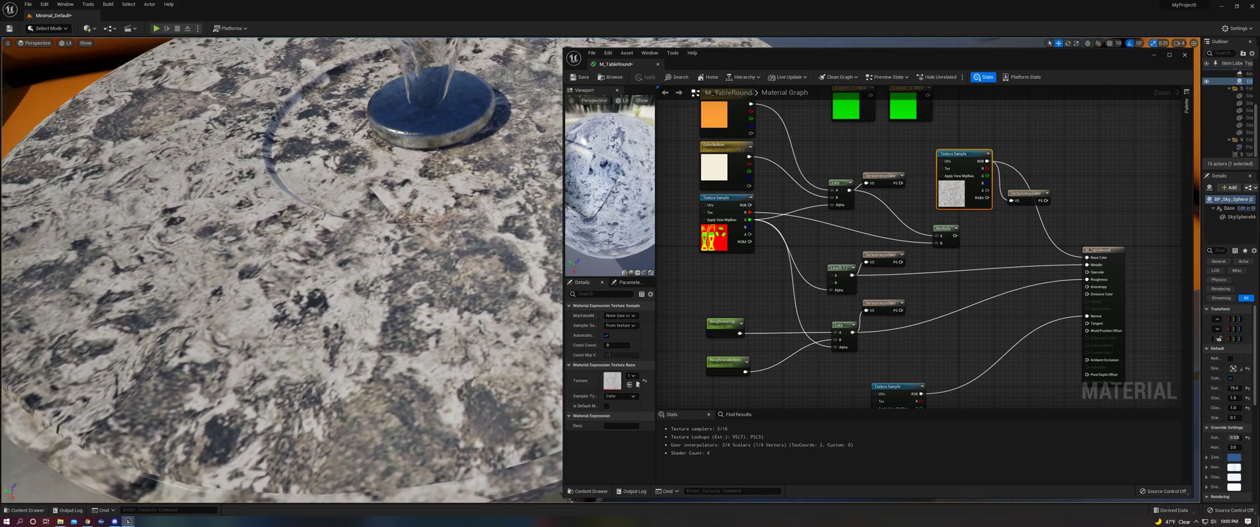
{"action": "right_click_drag", "start_coordinate": [435, 334], "coordinate": [440, 329]}
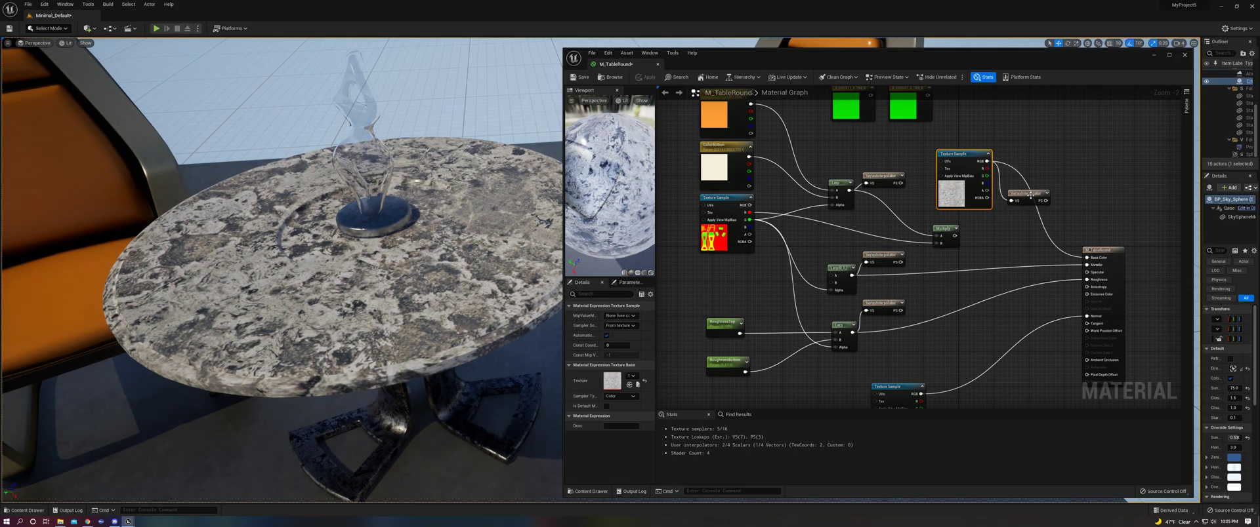
- Route Base Color through the VertexInterpolator output, apply, and view the resulting pale glossy tabletop
{"action": "left_click_drag", "start_coordinate": [1030, 194], "coordinate": [1087, 257]}
{"action": "left_click_drag", "start_coordinate": [1018, 215], "coordinate": [1029, 158]}
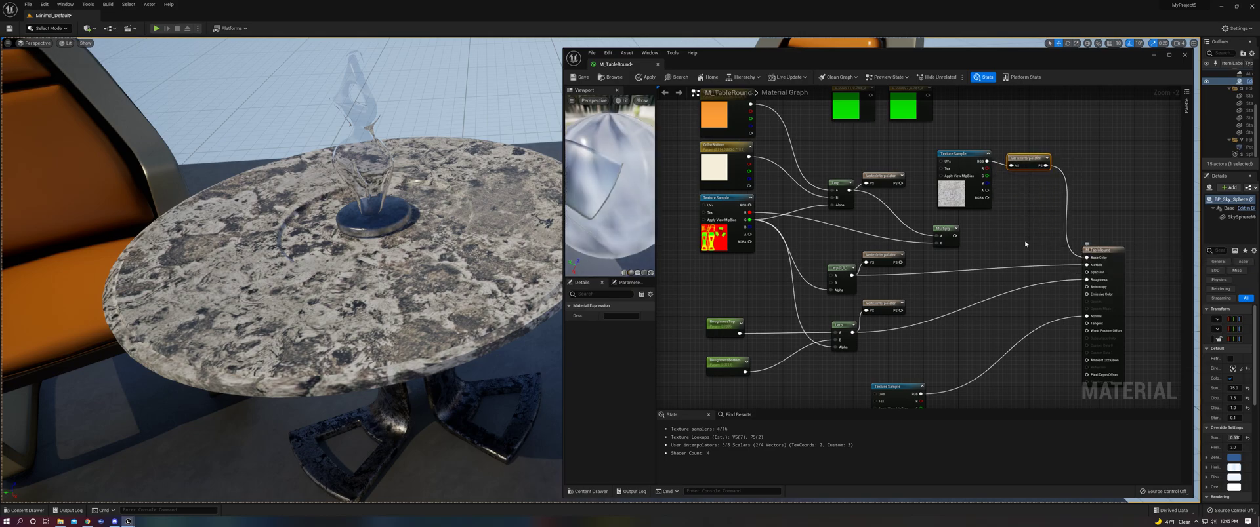
{"action": "left_click", "coordinate": [647, 77]}
{"action": "mouse_move", "coordinate": [456, 251]}
{"action": "left_mouse_down"}
{"action": "mouse_move", "coordinate": [433, 261]}
{"action": "mouse_move", "coordinate": [468, 264]}
{"action": "left_mouse_up"}
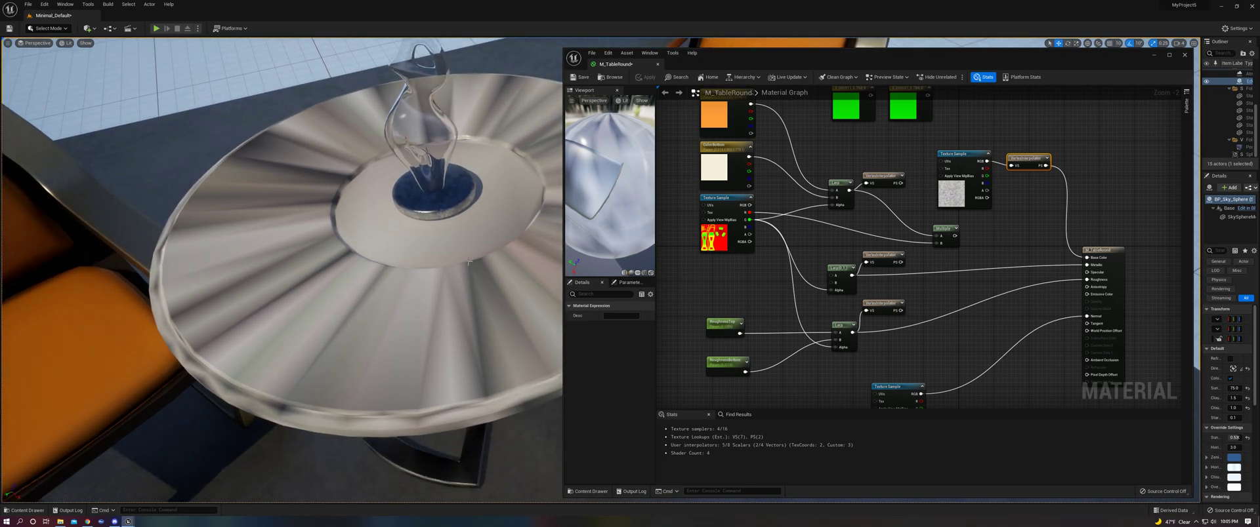
{"action": "left_click", "coordinate": [467, 268]}
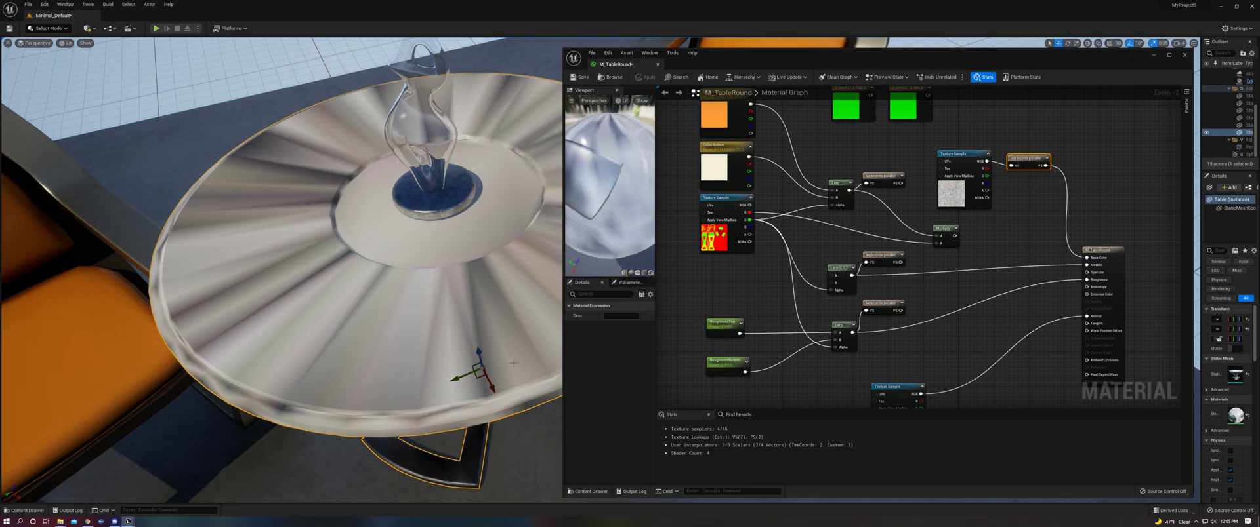
{"action": "mouse_move", "coordinate": [518, 389]}
{"action": "right_mouse_down"}
{"action": "mouse_move", "coordinate": [492, 390]}
{"action": "mouse_move", "coordinate": [518, 389]}
{"action": "right_mouse_up"}
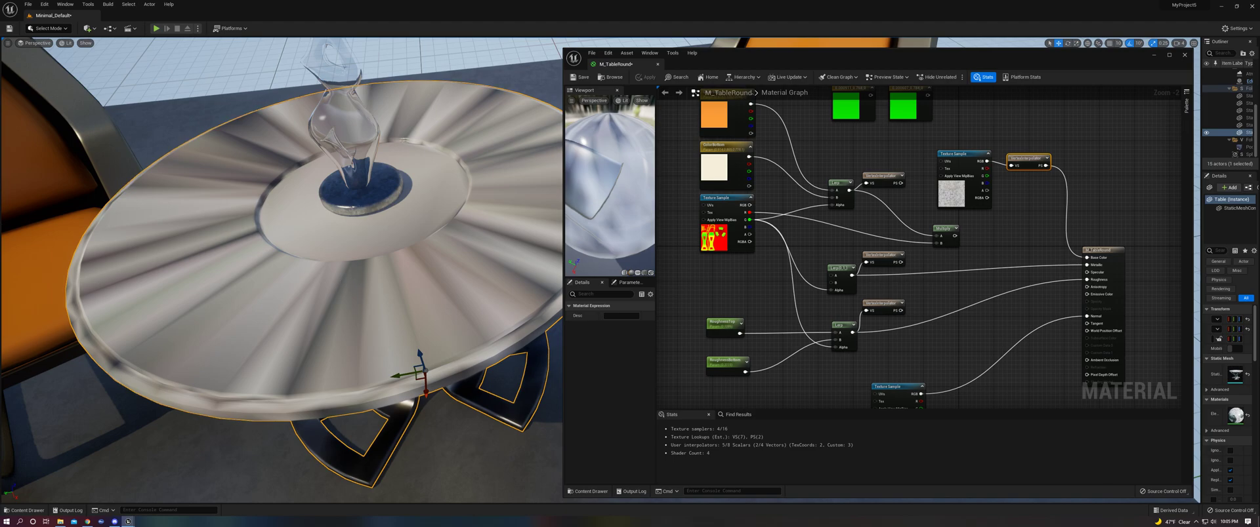
{"action": "right_click_drag", "start_coordinate": [502, 391], "coordinate": [337, 297]}
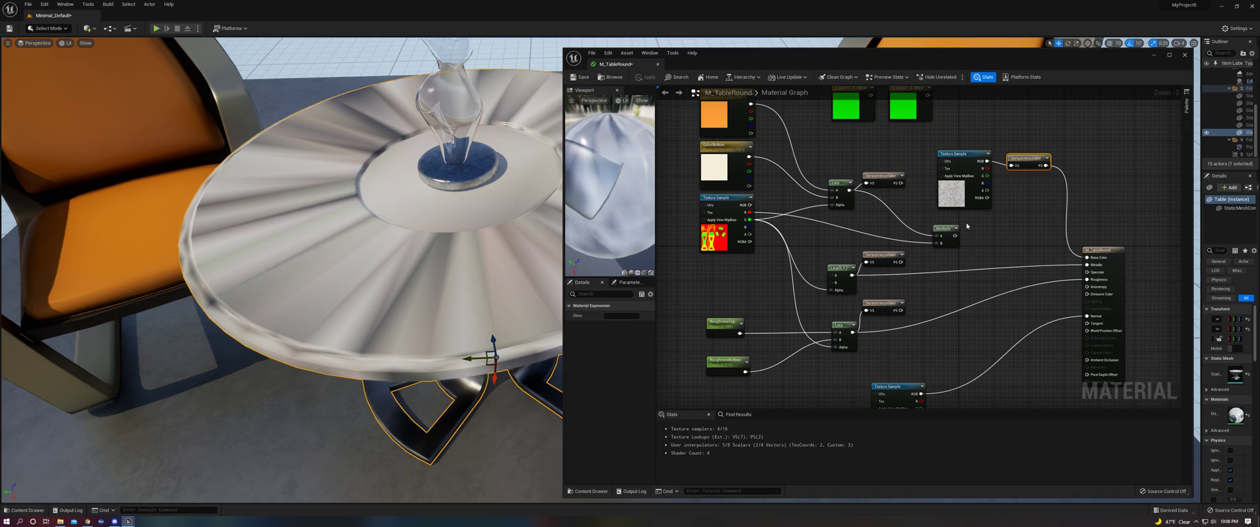
- Reconnect the Multiply output to Base Color, apply, and pan to the normal Texture Sample
{"action": "left_click_drag", "start_coordinate": [955, 235], "coordinate": [1086, 258]}
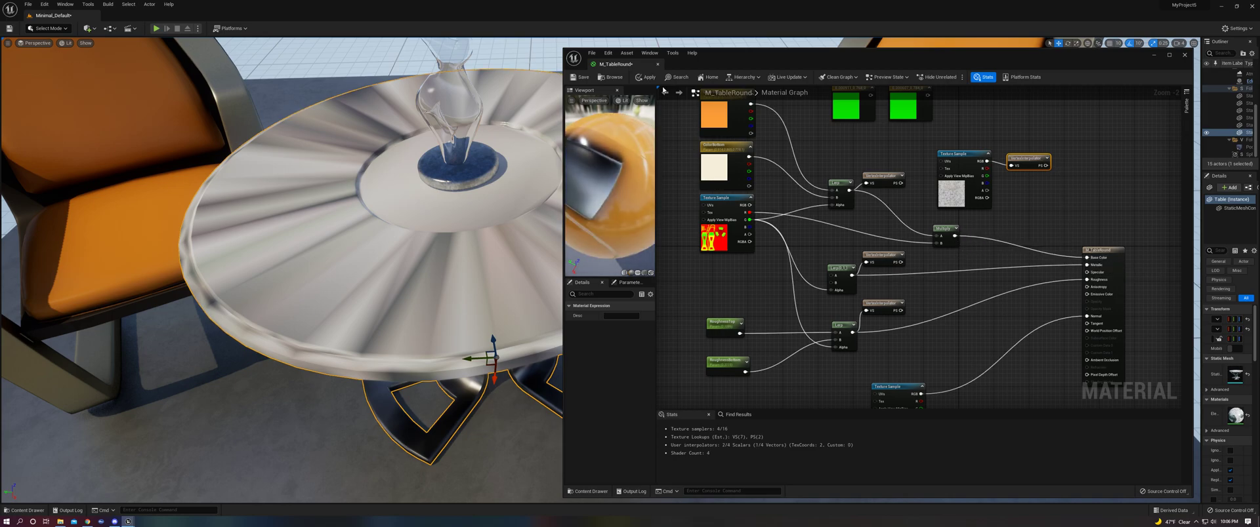
{"action": "left_click", "coordinate": [645, 77]}
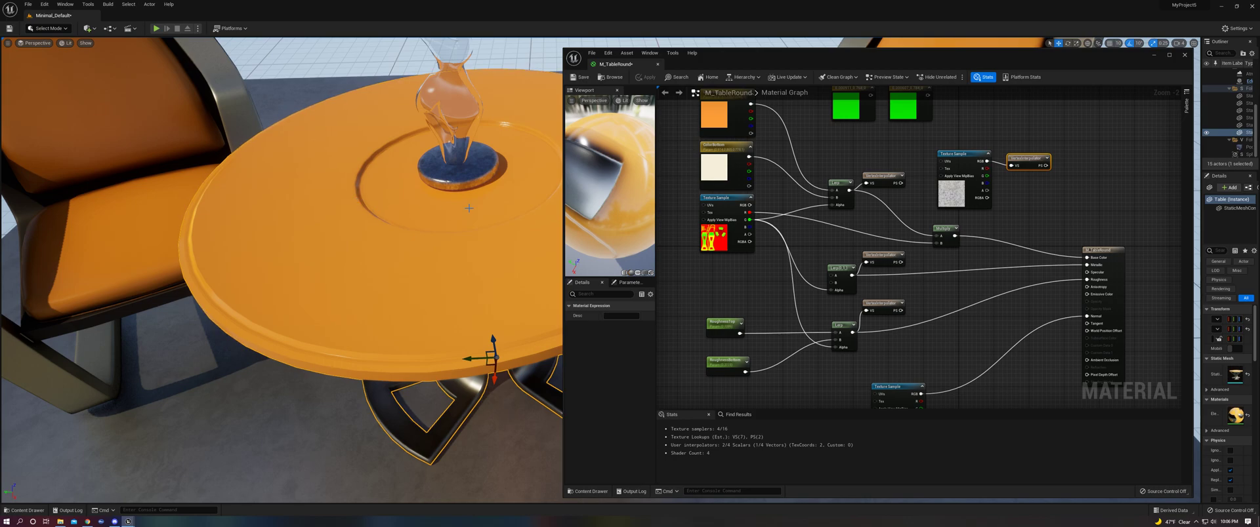
{"action": "right_click_drag", "start_coordinate": [685, 229], "coordinate": [662, 182]}
{"action": "right_click_drag", "start_coordinate": [760, 248], "coordinate": [765, 252]}
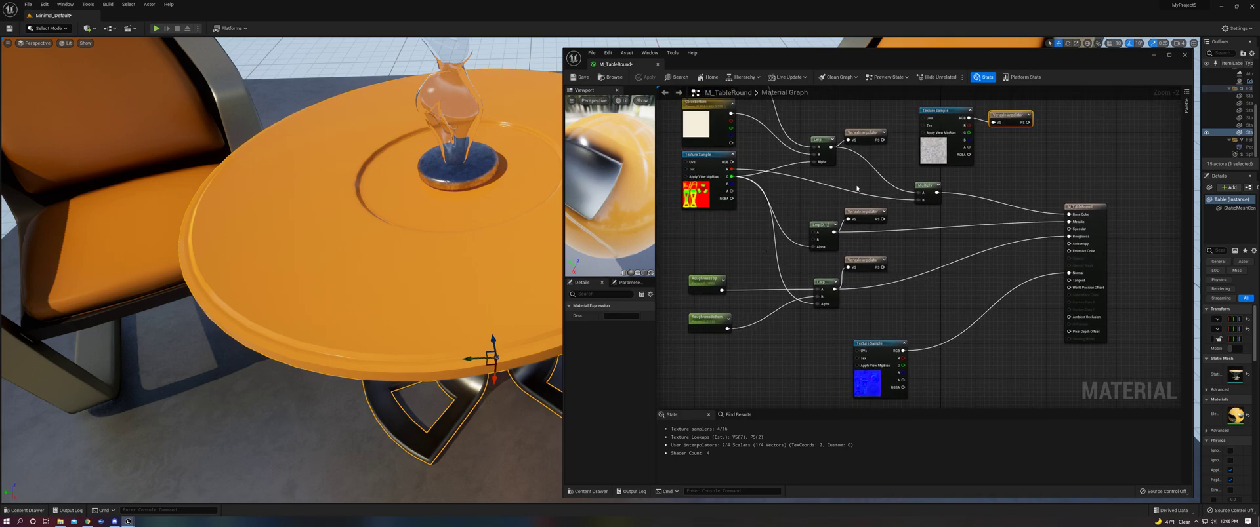
- Switch the viewport to Optimization Viewmodes > Shader Complexity and shift the material editor right
{"action": "scroll", "coordinate": [512, 237], "scroll_direction": "up", "scroll_amount": 3}
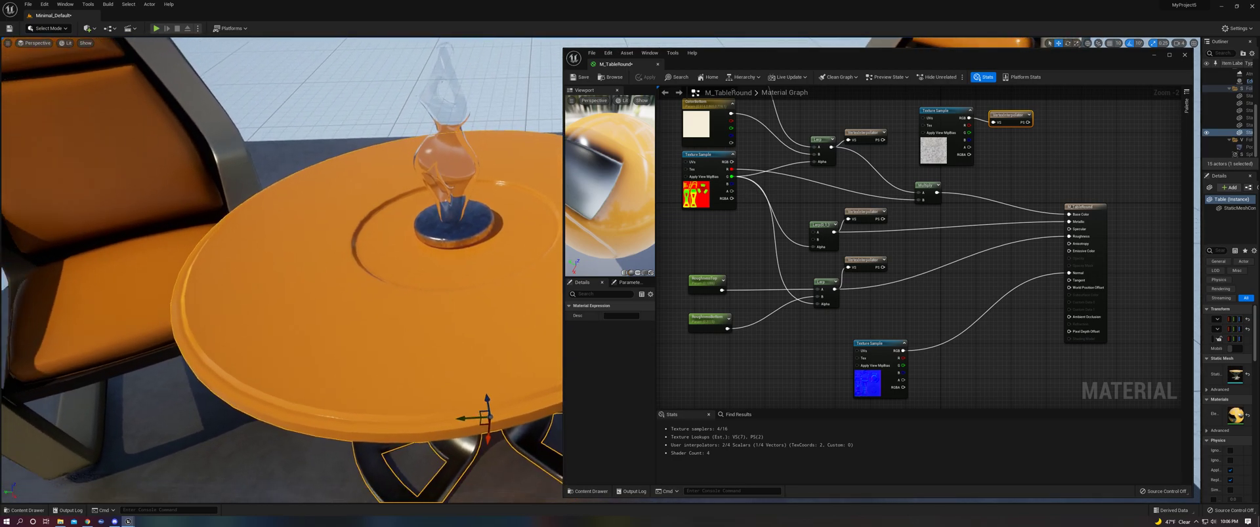
{"action": "left_click", "coordinate": [66, 42]}
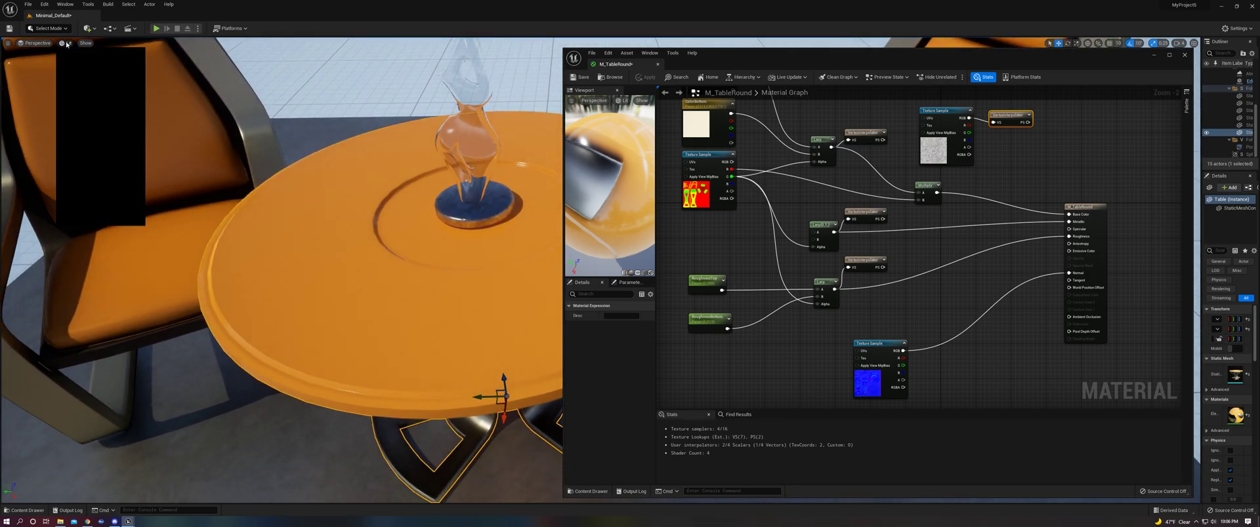
{"action": "mouse_move", "coordinate": [117, 173]}
{"action": "mouse_move", "coordinate": [111, 127]}
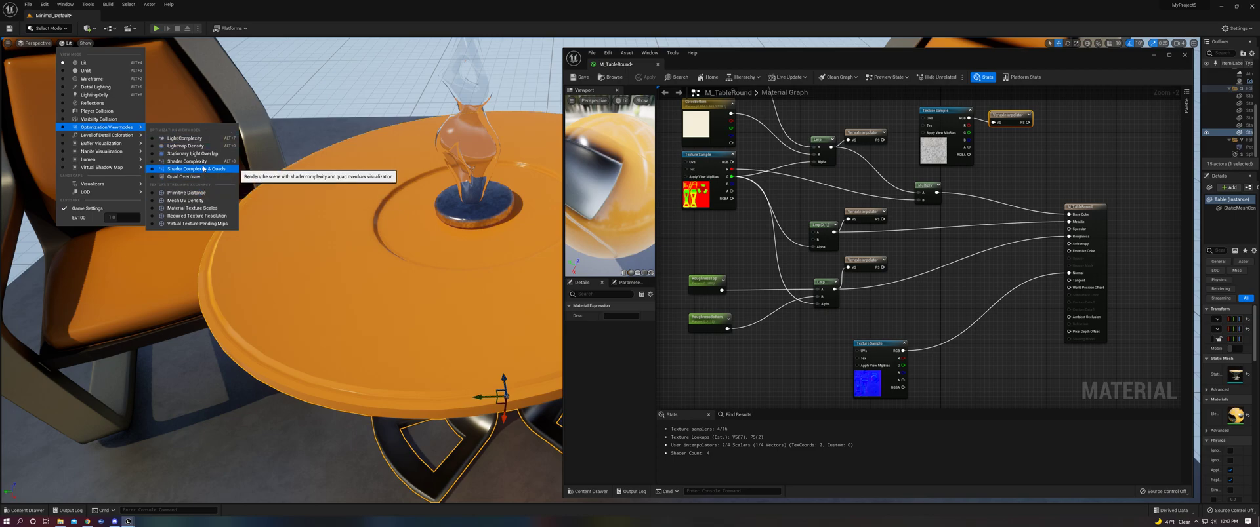
{"action": "left_click", "coordinate": [187, 161]}
{"action": "left_click_drag", "start_coordinate": [342, 245], "coordinate": [373, 223]}
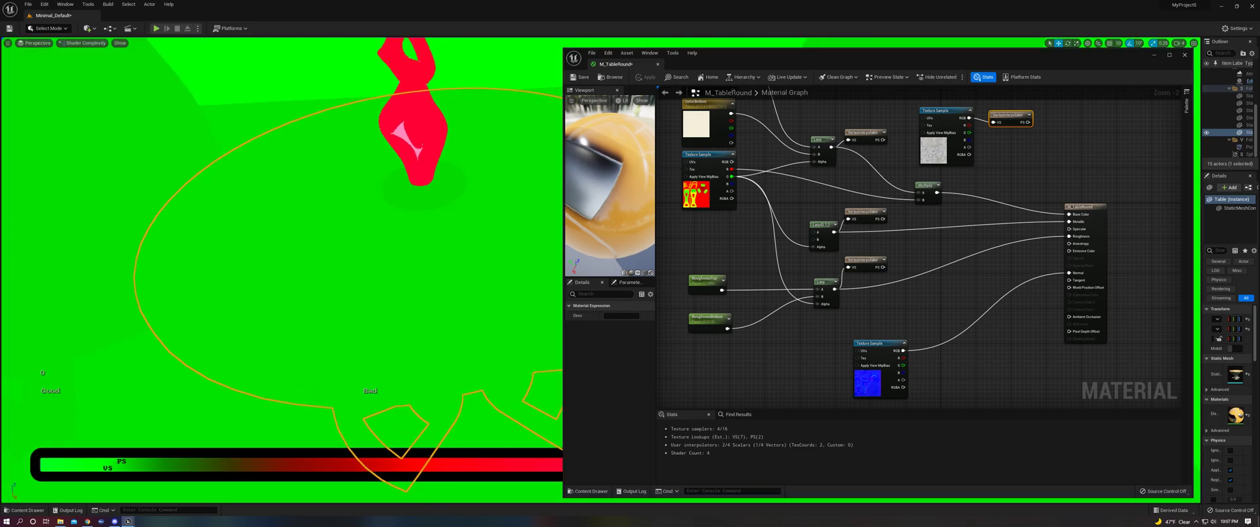
{"action": "left_click_drag", "start_coordinate": [760, 63], "coordinate": [861, 67]}
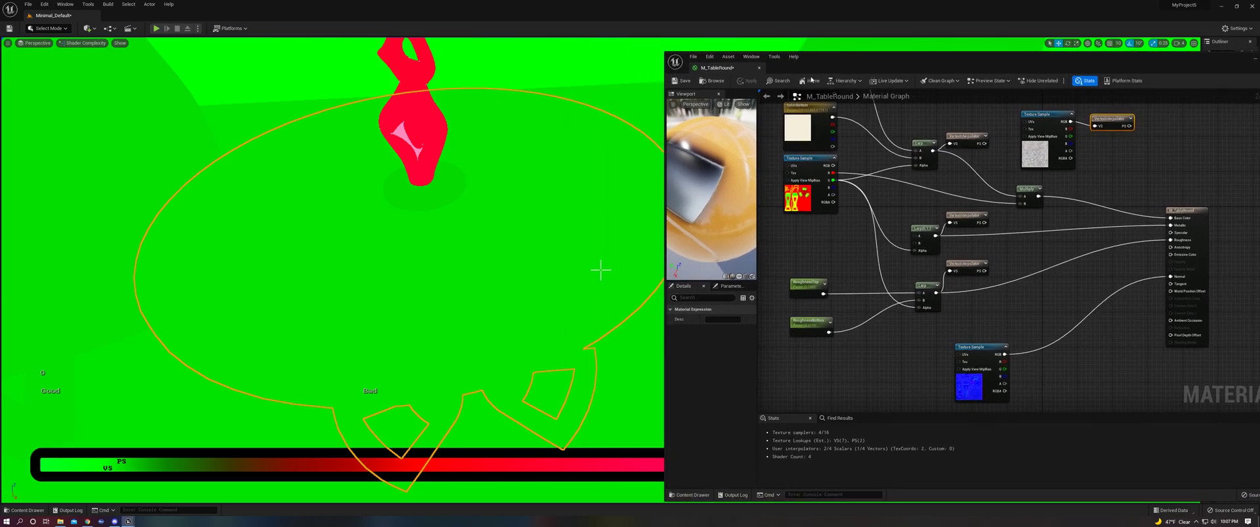
{"action": "left_click_drag", "start_coordinate": [599, 270], "coordinate": [601, 269]}
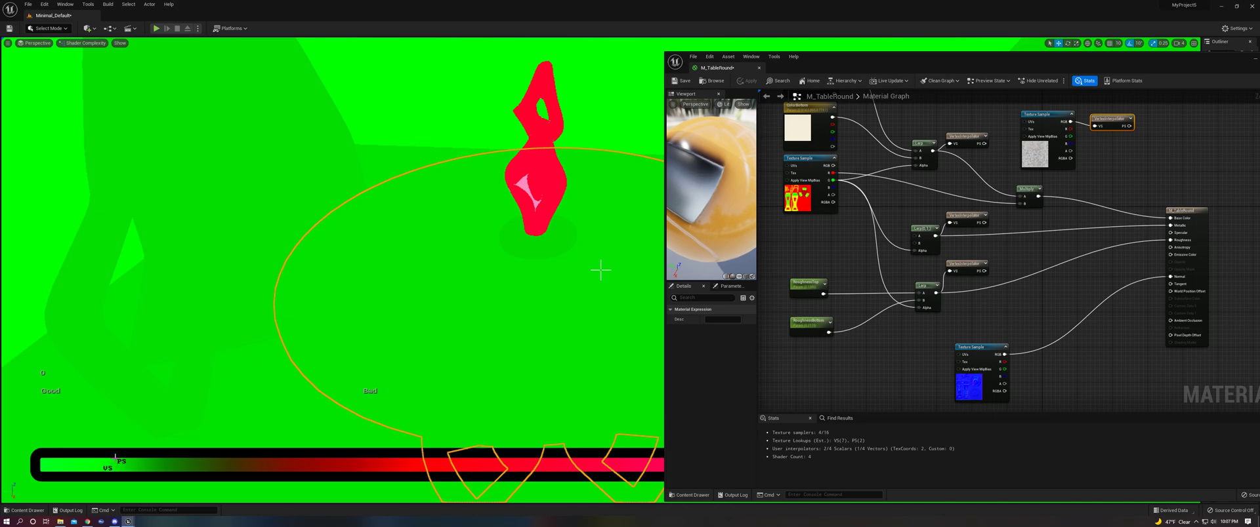
- Connect three VertexInterpolator outputs to Roughness, Metallic and Multiply A, then apply the material
{"action": "right_click_drag", "start_coordinate": [1037, 287], "coordinate": [1032, 307]}
{"action": "left_click_drag", "start_coordinate": [976, 291], "coordinate": [1169, 260]}
{"action": "left_click_drag", "start_coordinate": [978, 242], "coordinate": [1168, 246]}
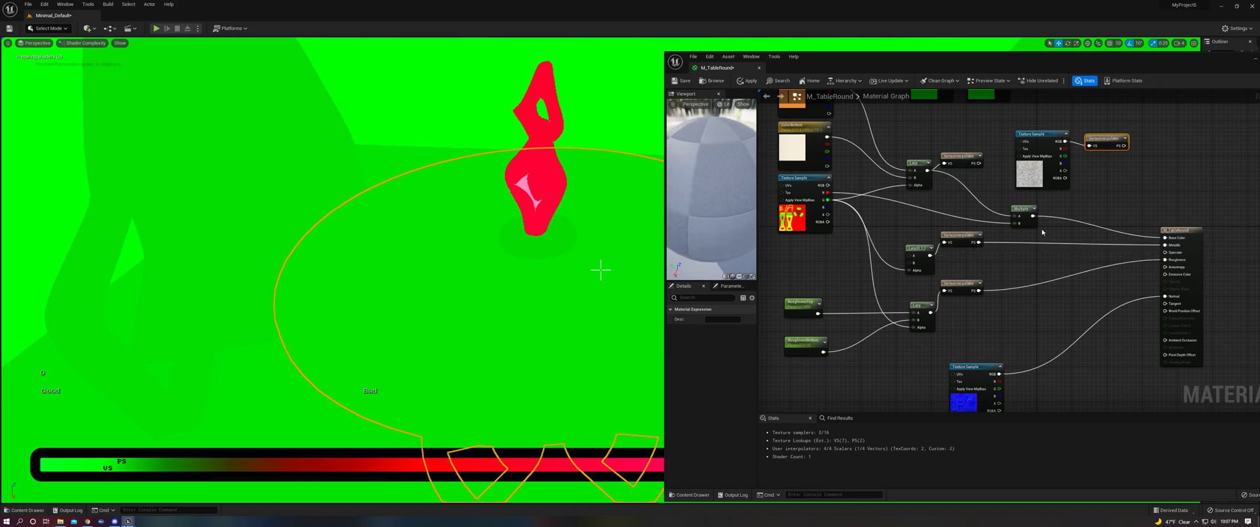
{"action": "left_click_drag", "start_coordinate": [978, 163], "coordinate": [1015, 219]}
{"action": "left_click_drag", "start_coordinate": [968, 162], "coordinate": [966, 170]}
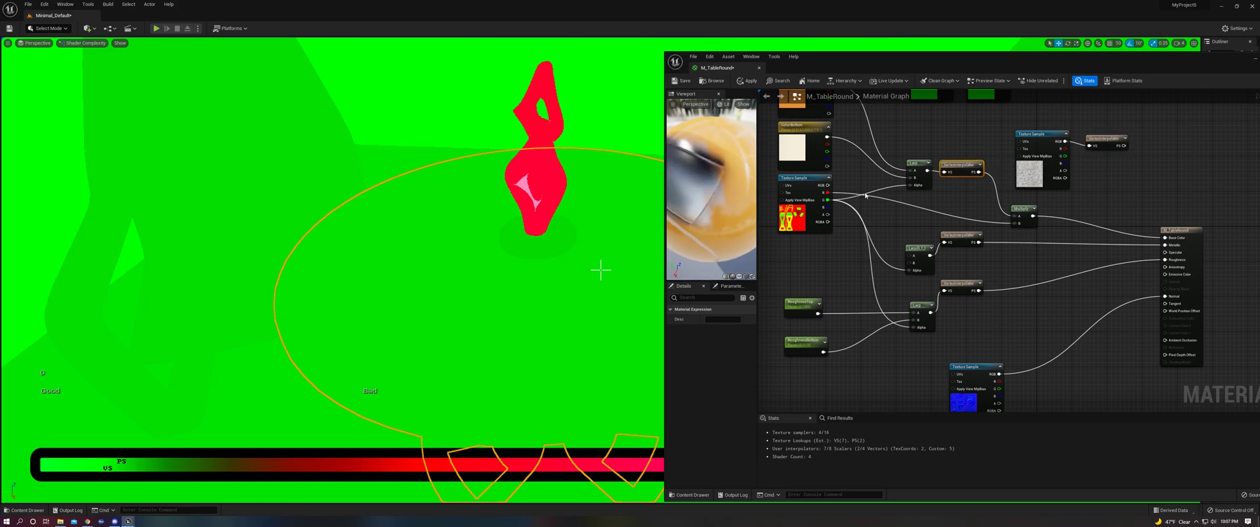
{"action": "left_click", "coordinate": [746, 81]}
- Set the left constant node's colour by sampling green from the screen
{"action": "right_click_drag", "start_coordinate": [922, 176], "coordinate": [917, 267]}
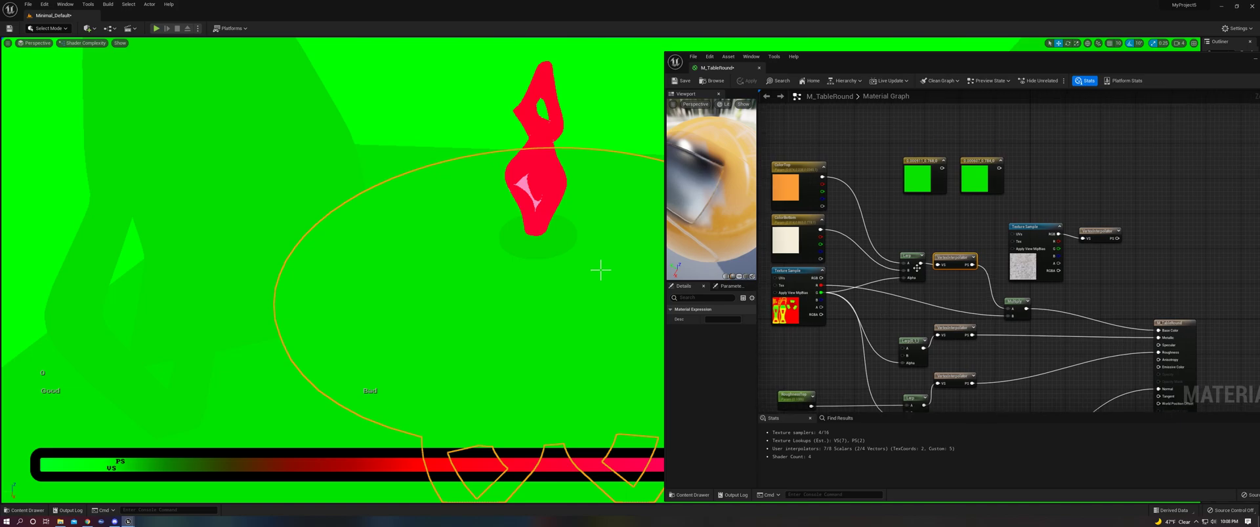
{"action": "left_click", "coordinate": [919, 176]}
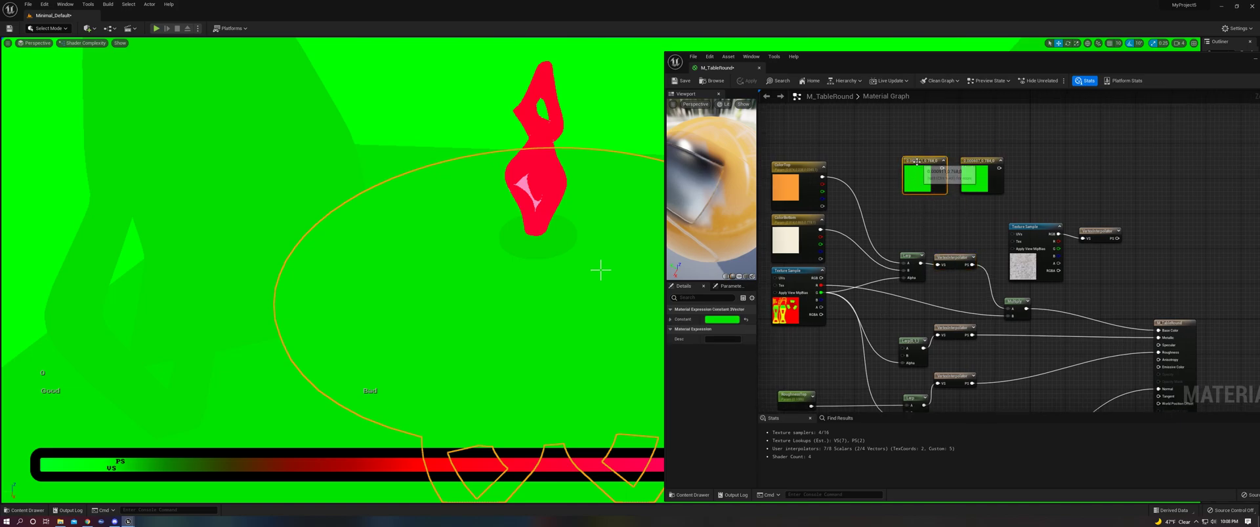
{"action": "left_click_drag", "start_coordinate": [917, 162], "coordinate": [906, 161]}
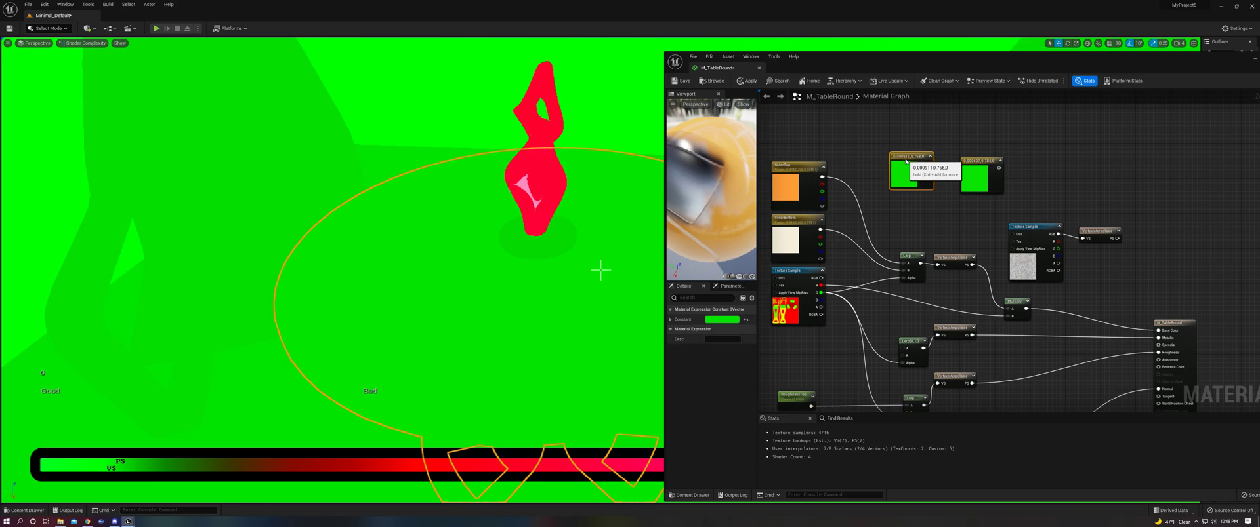
{"action": "double_click", "coordinate": [904, 172]}
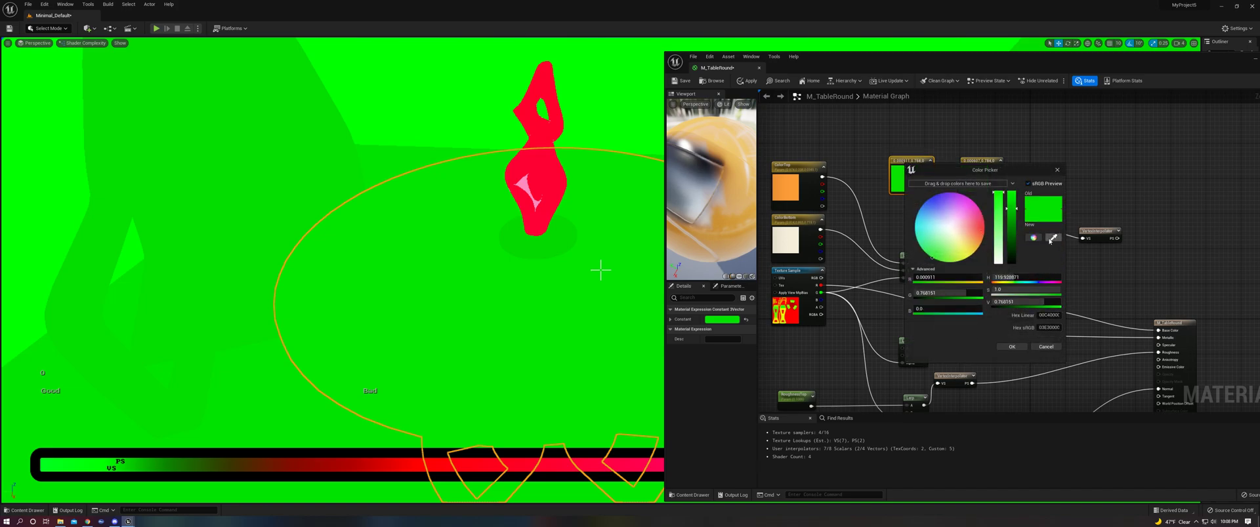
{"action": "left_click", "coordinate": [1053, 240]}
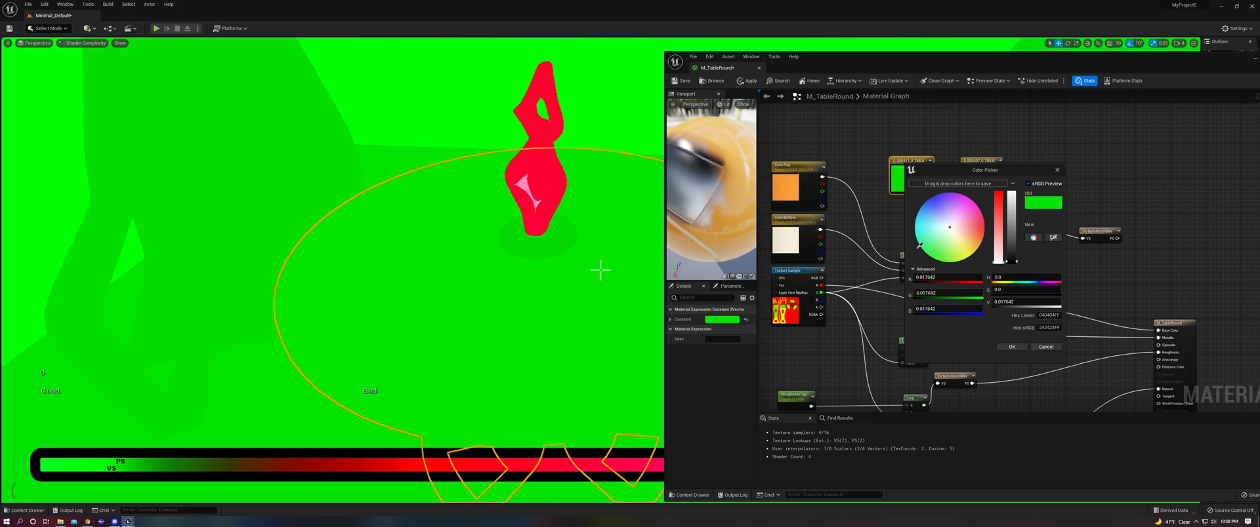
{"action": "left_click", "coordinate": [1043, 204]}
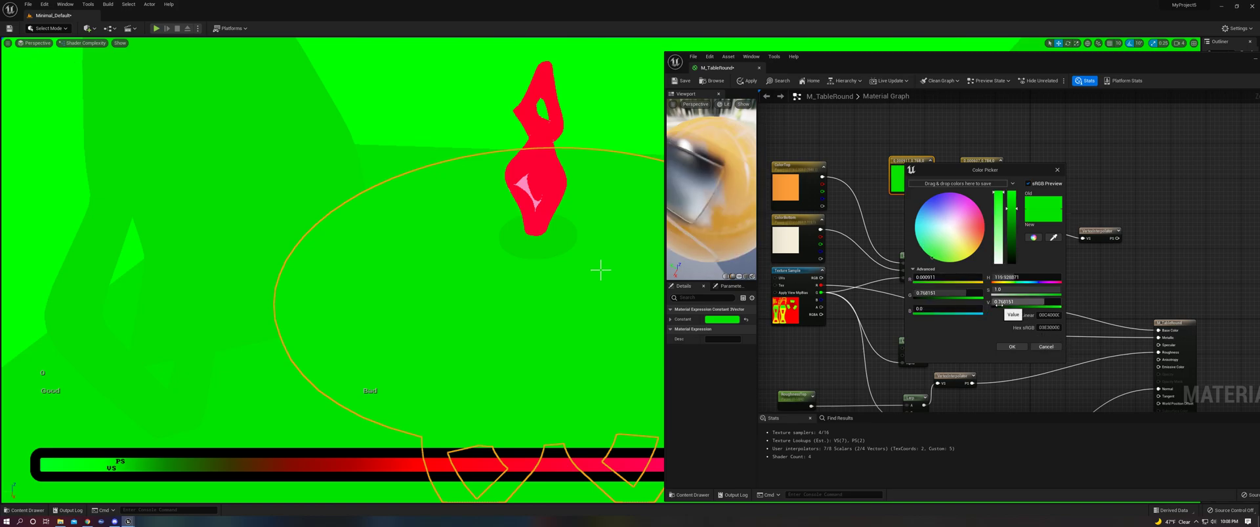
- Open the second constant's Color Picker and raise its V value to 1.0 (00FF00FF green)
{"action": "left_click_drag", "start_coordinate": [952, 172], "coordinate": [961, 194]}
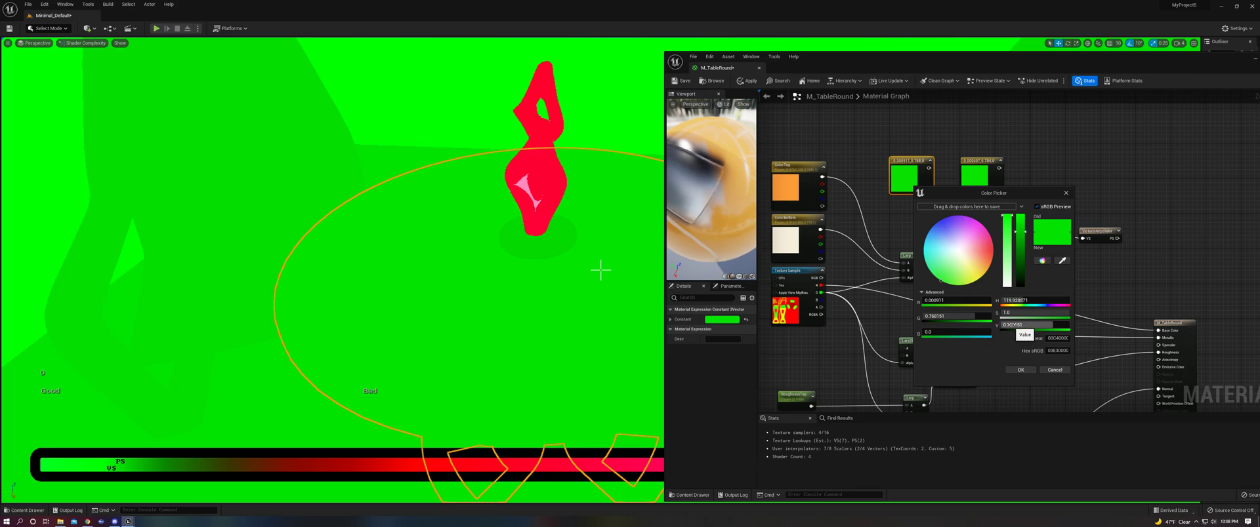
{"action": "double_click", "coordinate": [976, 161]}
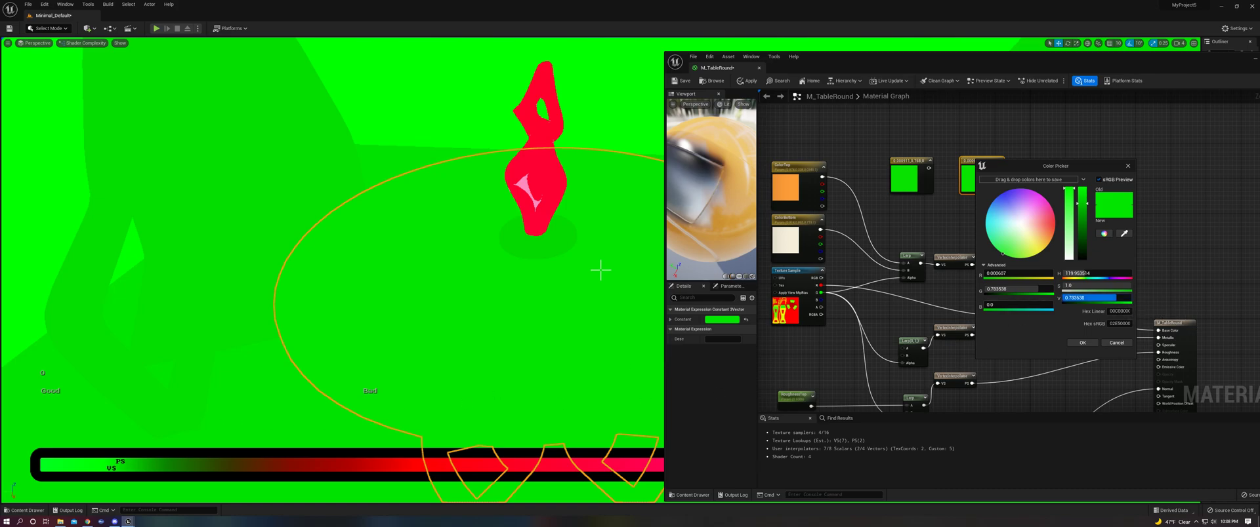
{"action": "left_click_drag", "start_coordinate": [1076, 298], "coordinate": [1128, 298]}
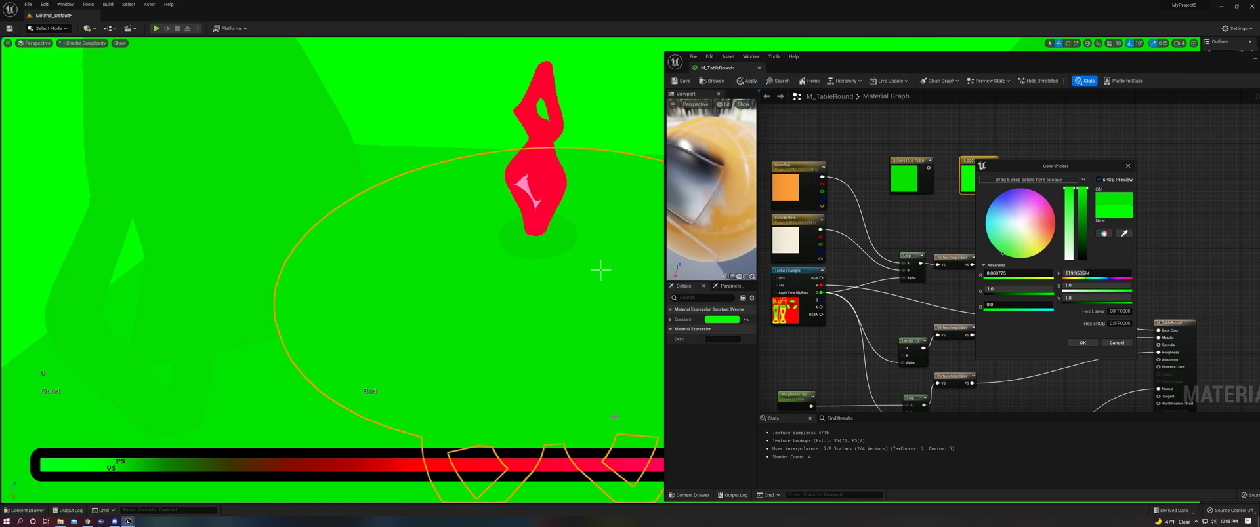
- Cancel the Color Picker edit and shift the second constant node slightly left
{"action": "left_click", "coordinate": [1122, 344]}
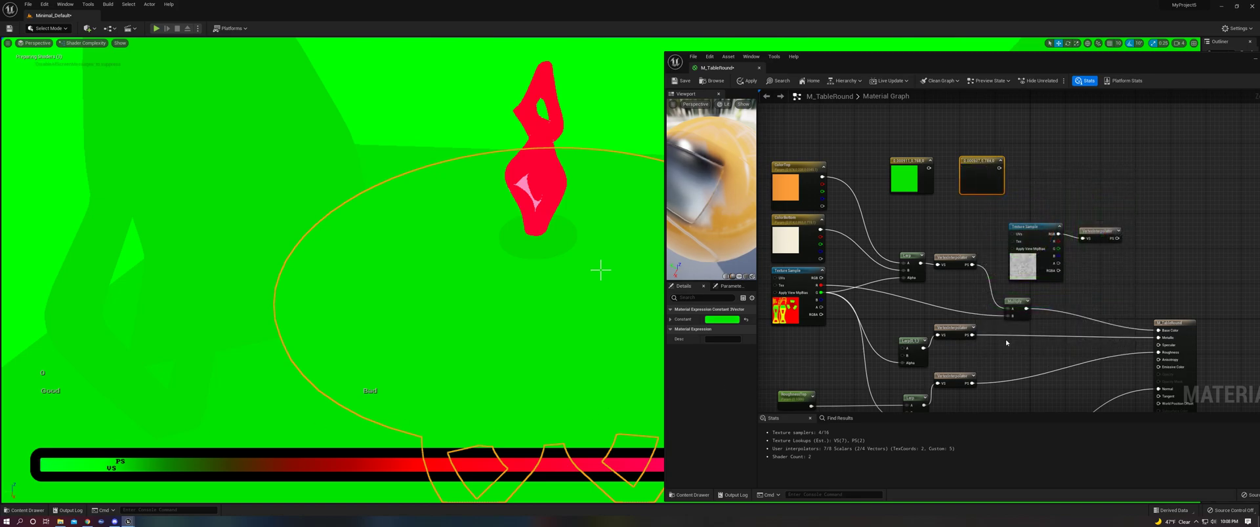
{"action": "left_click_drag", "start_coordinate": [974, 160], "coordinate": [952, 160]}
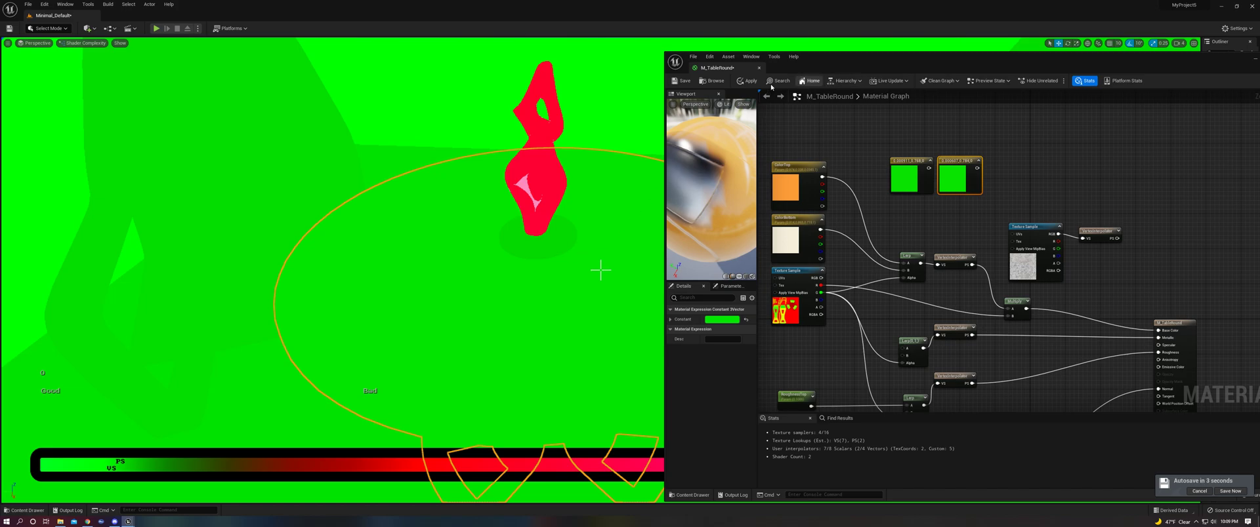
- Return the viewport to Lit, wire Lerp_1 to Metallic and the lower Lerp, then apply
{"action": "left_click", "coordinate": [80, 43]}
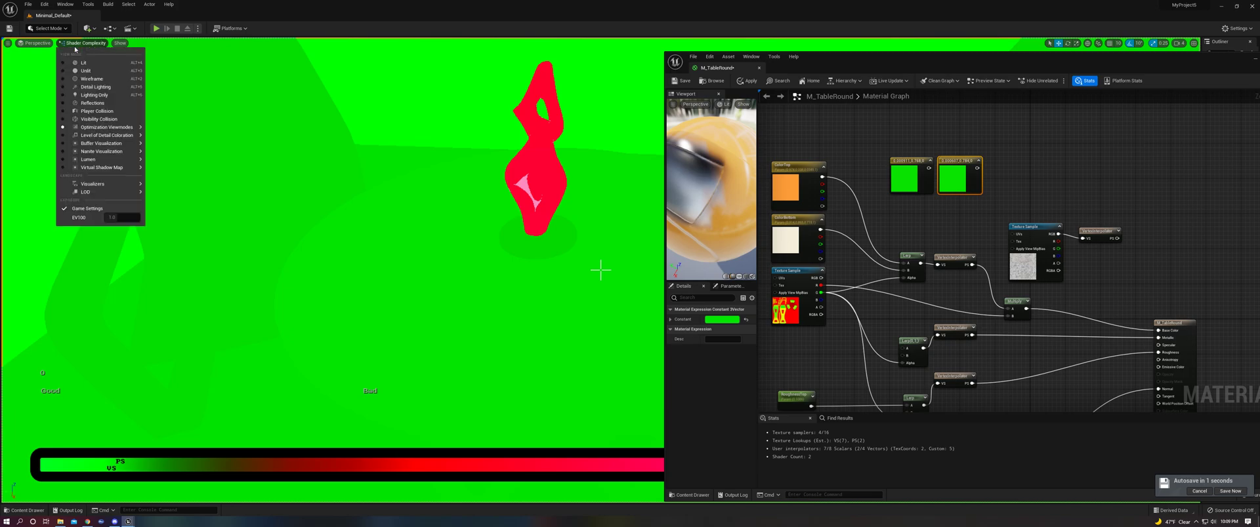
{"action": "left_click", "coordinate": [82, 61]}
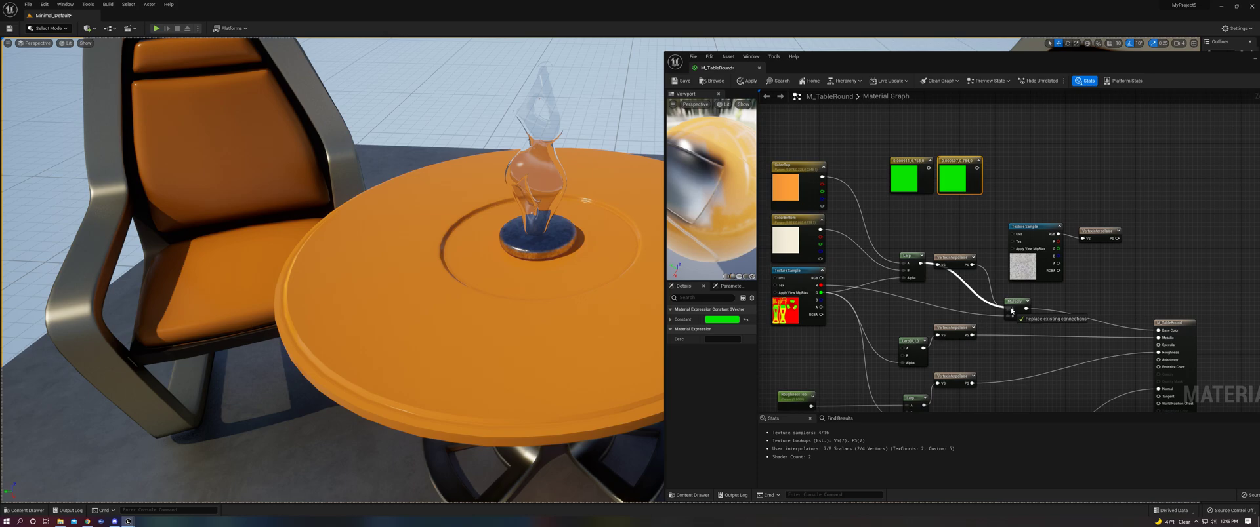
{"action": "left_click_drag", "start_coordinate": [923, 349], "coordinate": [1158, 338]}
{"action": "left_click_drag", "start_coordinate": [924, 405], "coordinate": [1158, 347]}
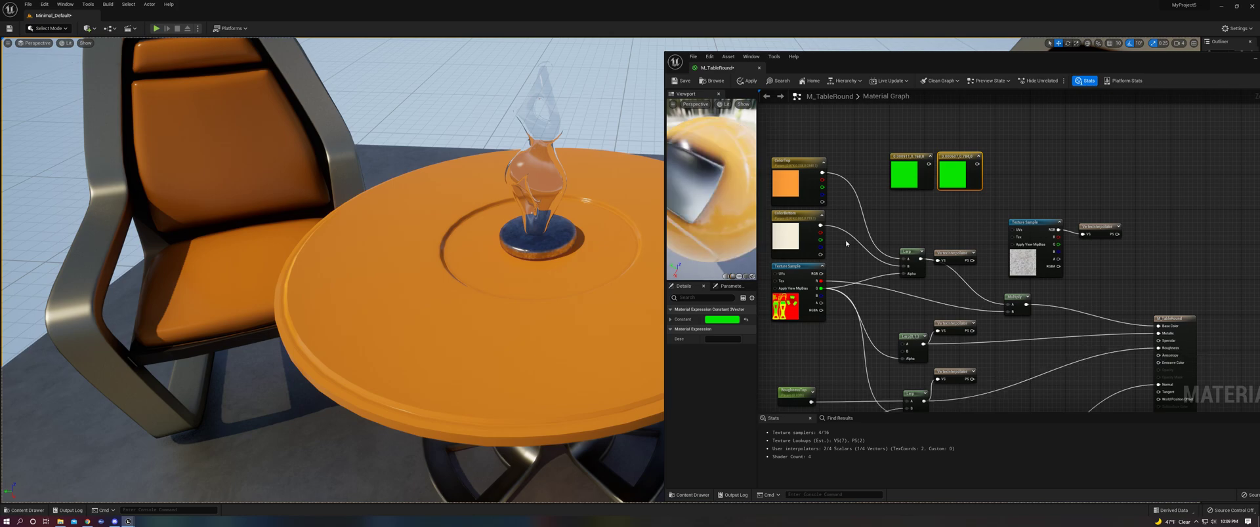
{"action": "left_click", "coordinate": [746, 81]}
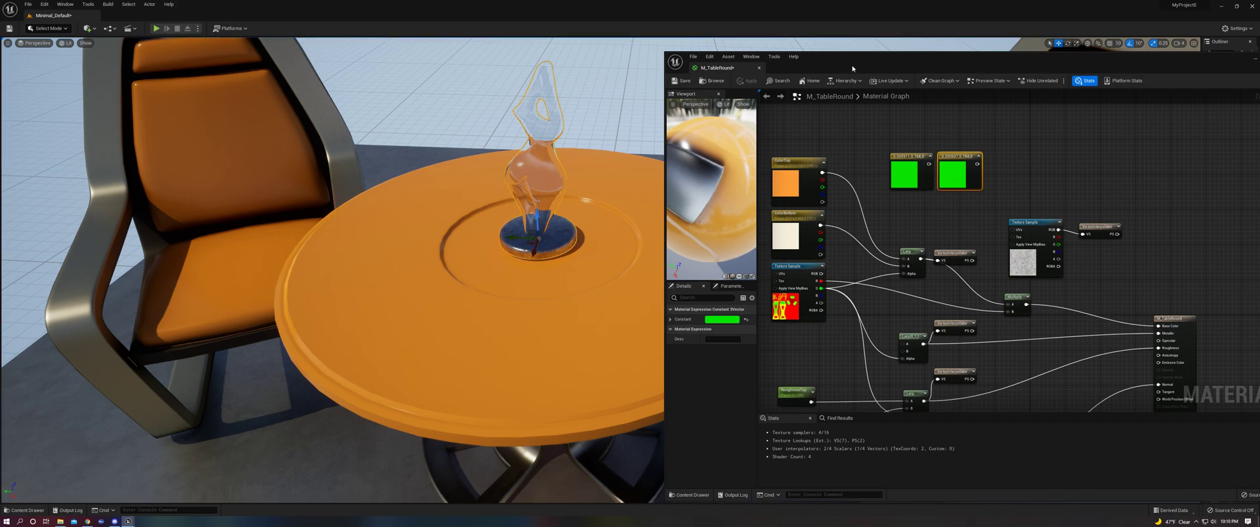
- Reset both material elements in the level's details panel to default
{"action": "left_click_drag", "start_coordinate": [856, 65], "coordinate": [659, 61]}
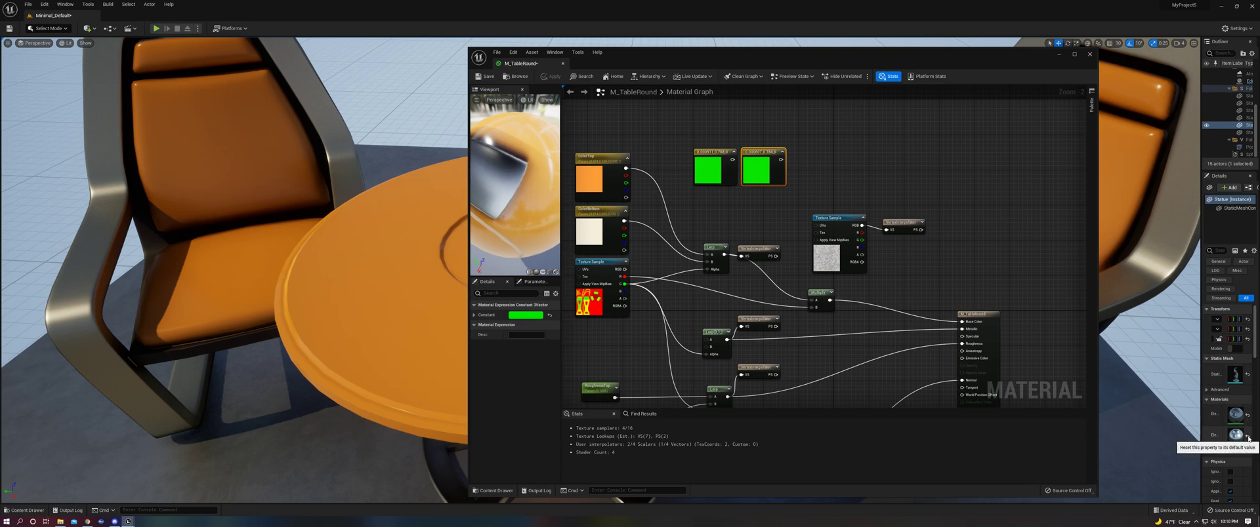
{"action": "left_click", "coordinate": [1248, 438]}
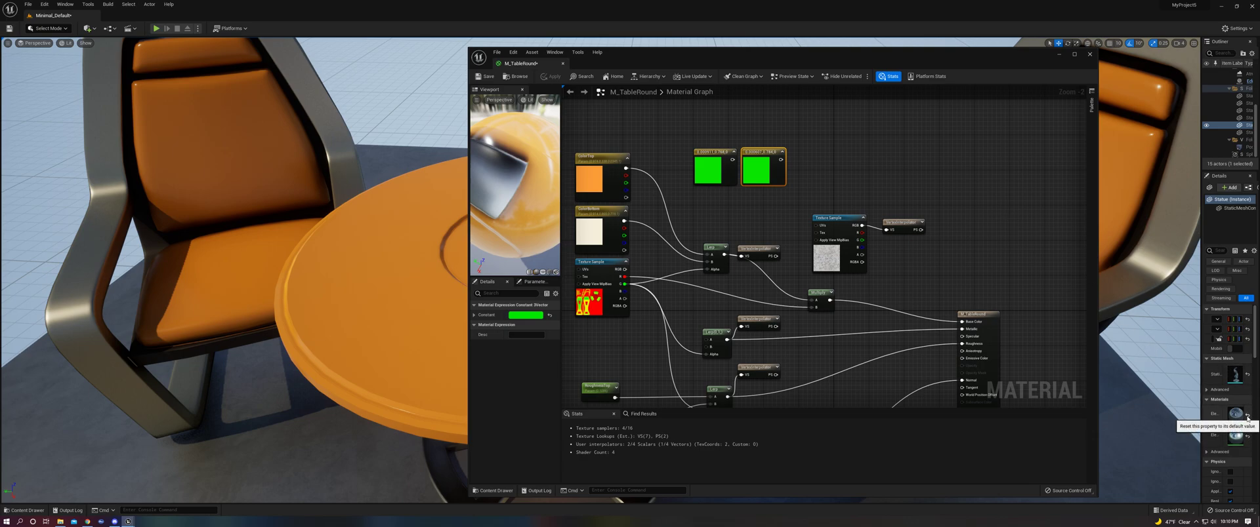
{"action": "left_click", "coordinate": [1248, 418]}
{"action": "left_click_drag", "start_coordinate": [902, 62], "coordinate": [1067, 62]}
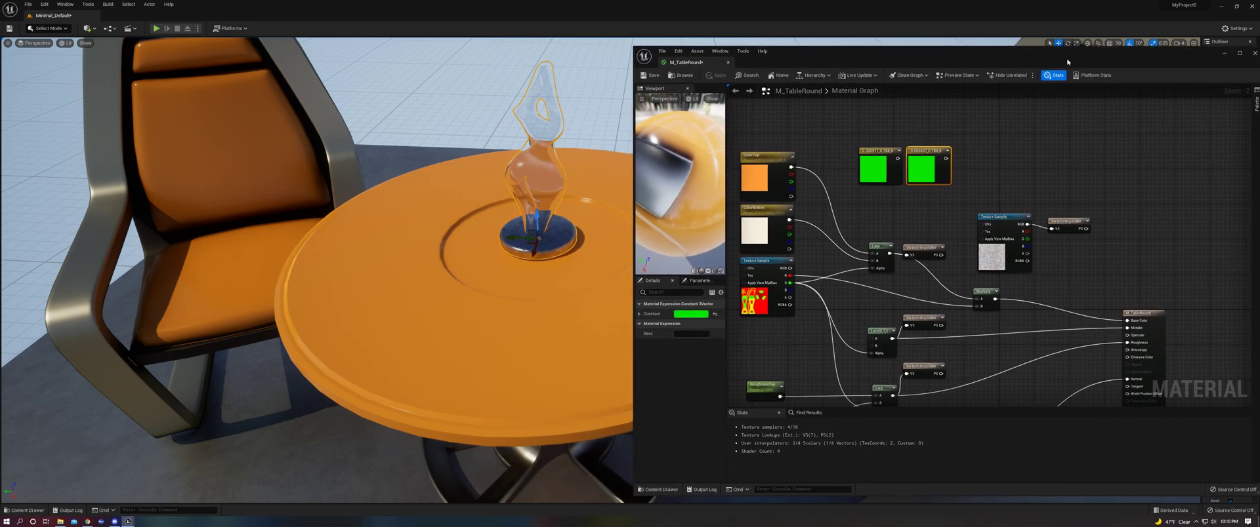
- Duplicate the VertexInterpolator, place it above the normal Texture Sample, and wire its output
{"action": "right_click_drag", "start_coordinate": [936, 374], "coordinate": [921, 266]}
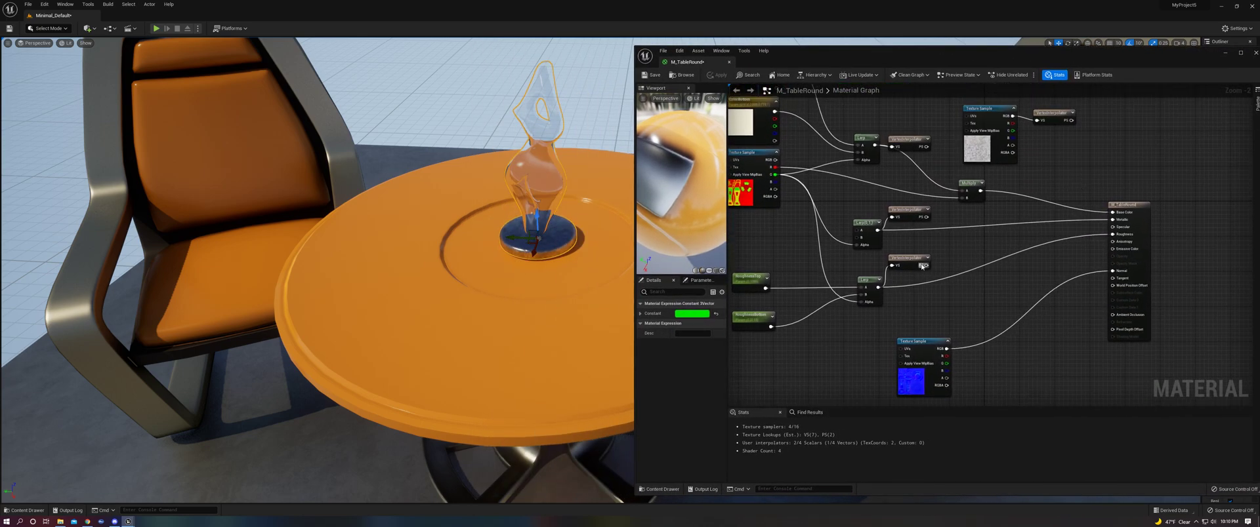
{"action": "left_click", "coordinate": [920, 264]}
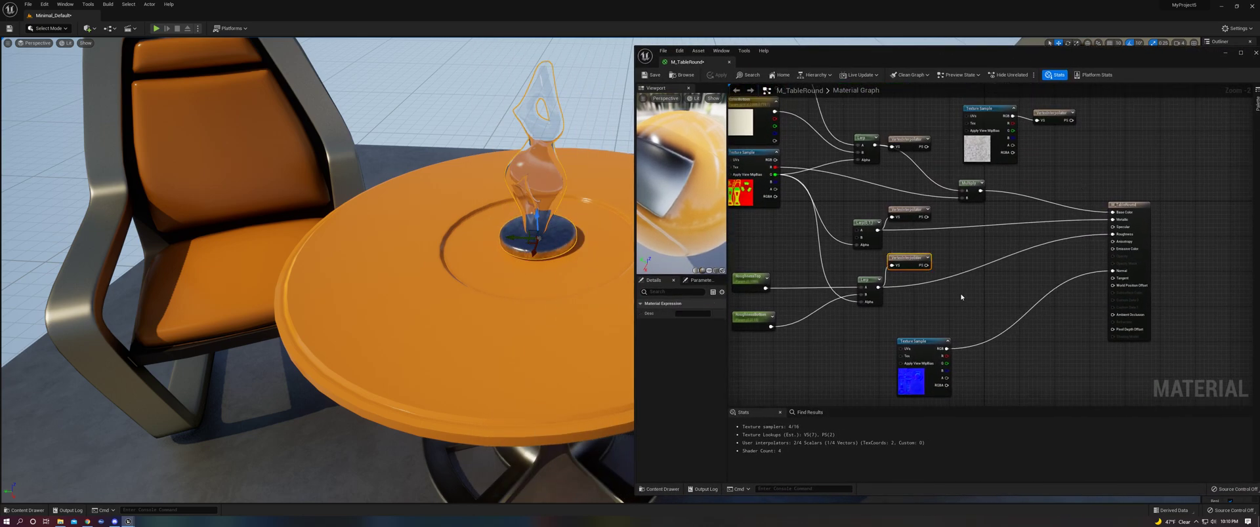
{"action": "key", "text": "ctrl+w"}
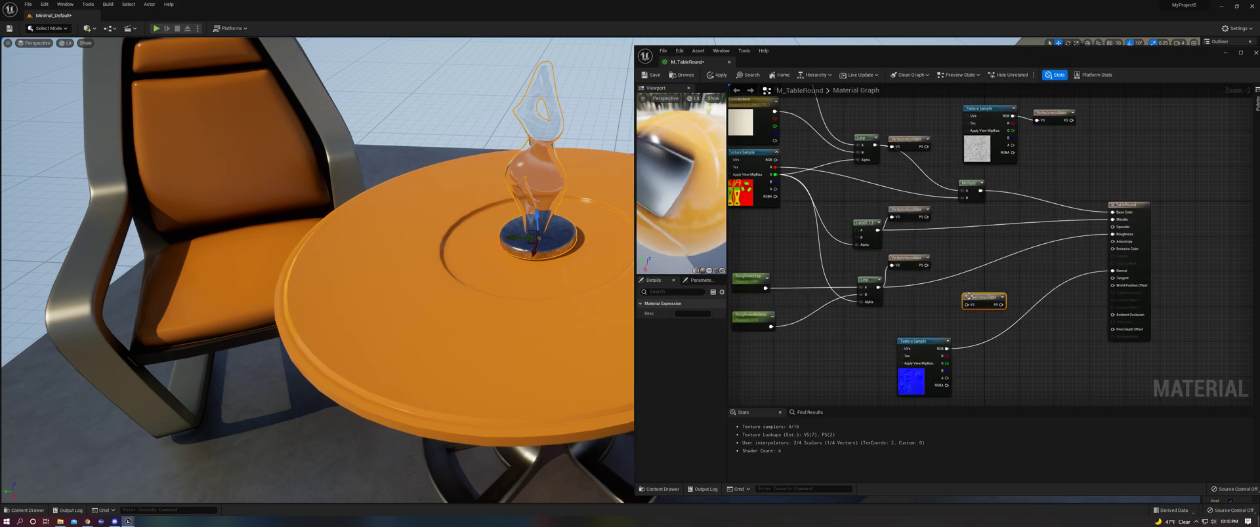
{"action": "left_click_drag", "start_coordinate": [984, 300], "coordinate": [948, 299]}
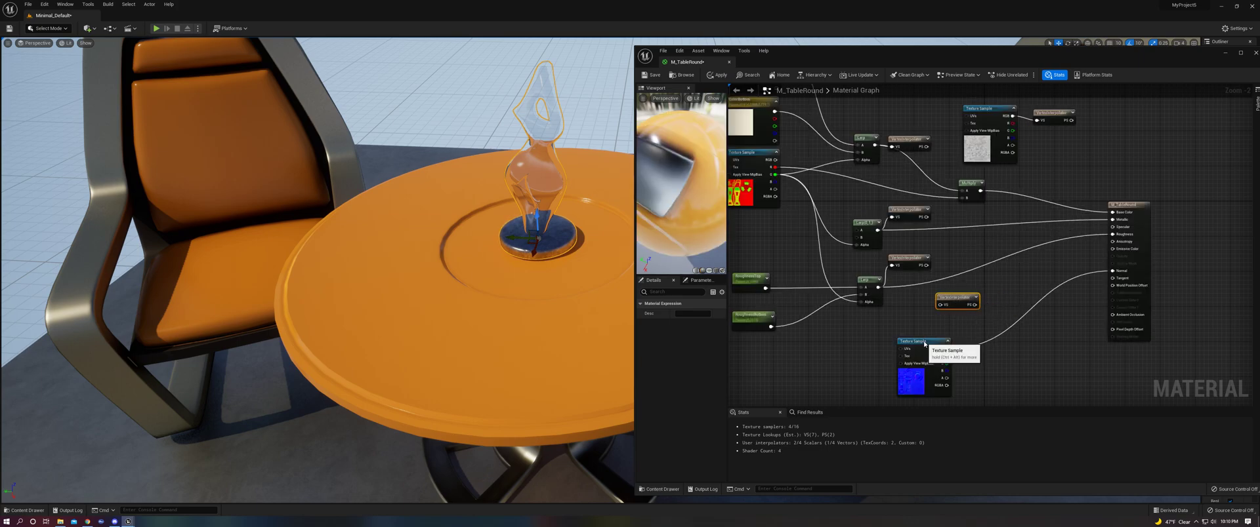
{"action": "left_click_drag", "start_coordinate": [925, 342], "coordinate": [931, 377]}
{"action": "left_click_drag", "start_coordinate": [950, 303], "coordinate": [923, 328]}
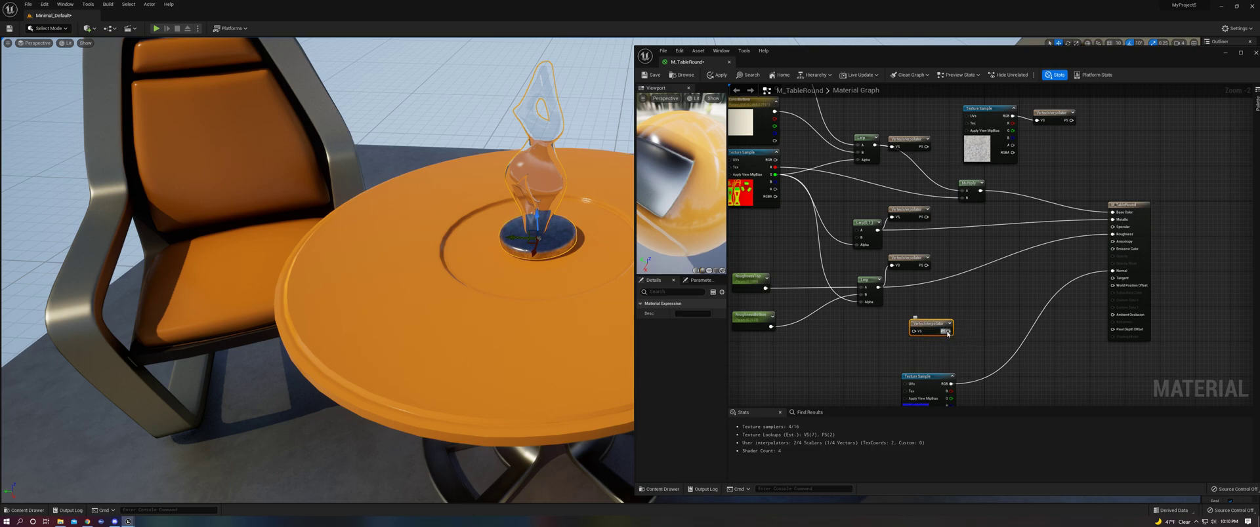
{"action": "left_click_drag", "start_coordinate": [948, 331], "coordinate": [1112, 285]}
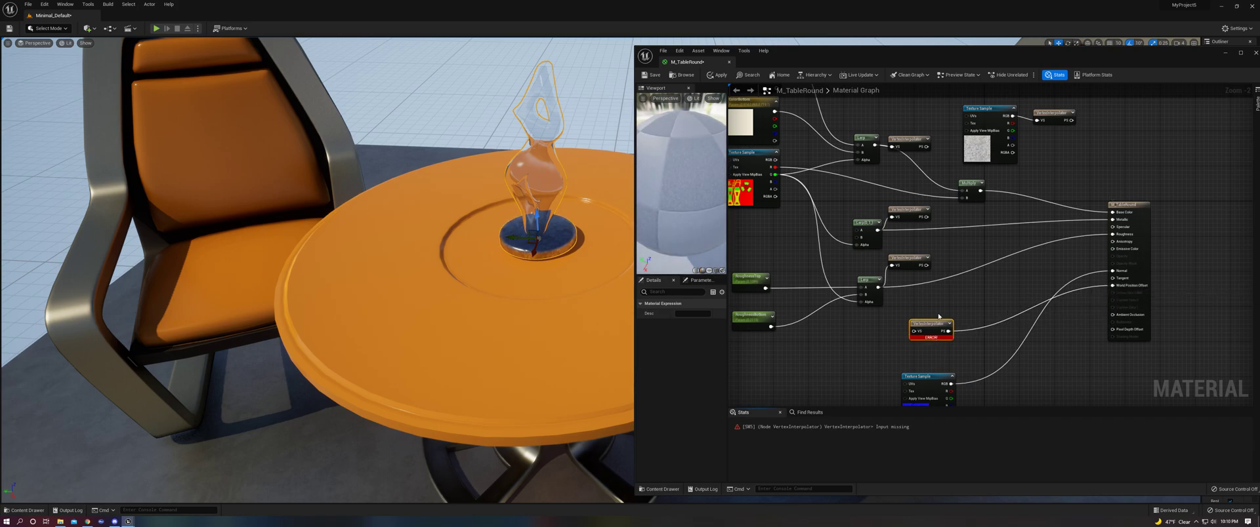
- Connect the extra VertexInterpolator to World Position Offset, then delete it to clear the error
{"action": "mouse_move", "coordinate": [945, 319]}
{"action": "left_mouse_down"}
{"action": "mouse_move", "coordinate": [1020, 314]}
{"action": "mouse_move", "coordinate": [963, 328]}
{"action": "left_mouse_up"}
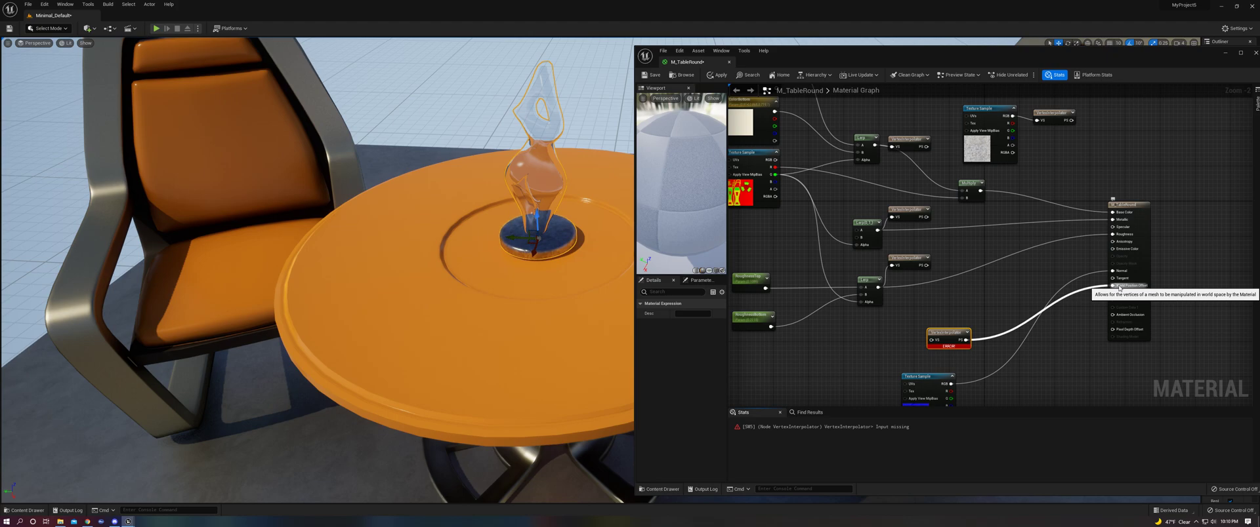
{"action": "left_click_drag", "start_coordinate": [1120, 289], "coordinate": [1119, 288]}
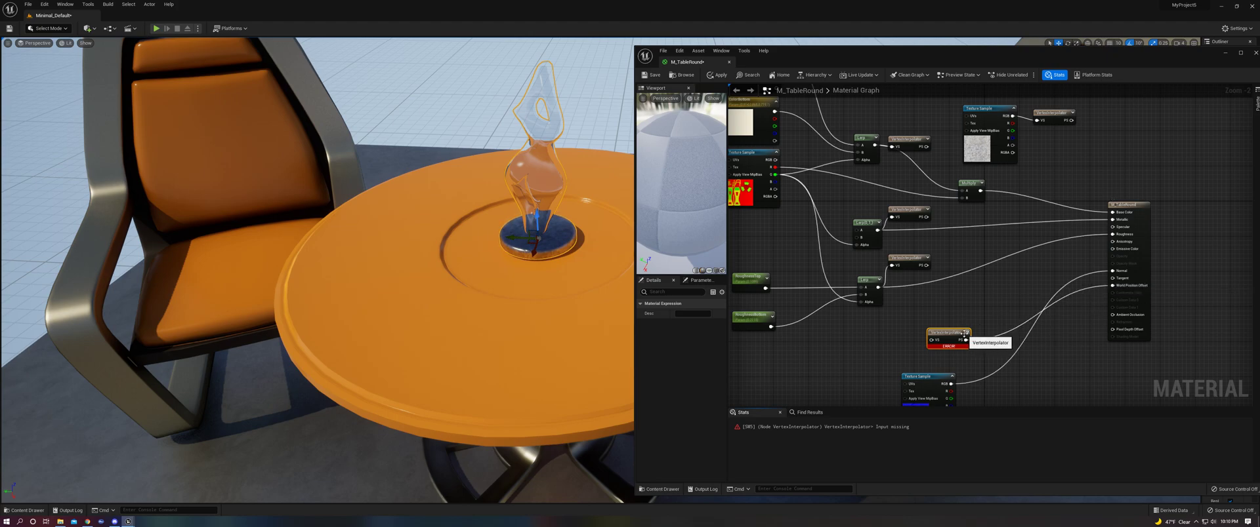
{"action": "left_click_drag", "start_coordinate": [950, 328], "coordinate": [950, 319]}
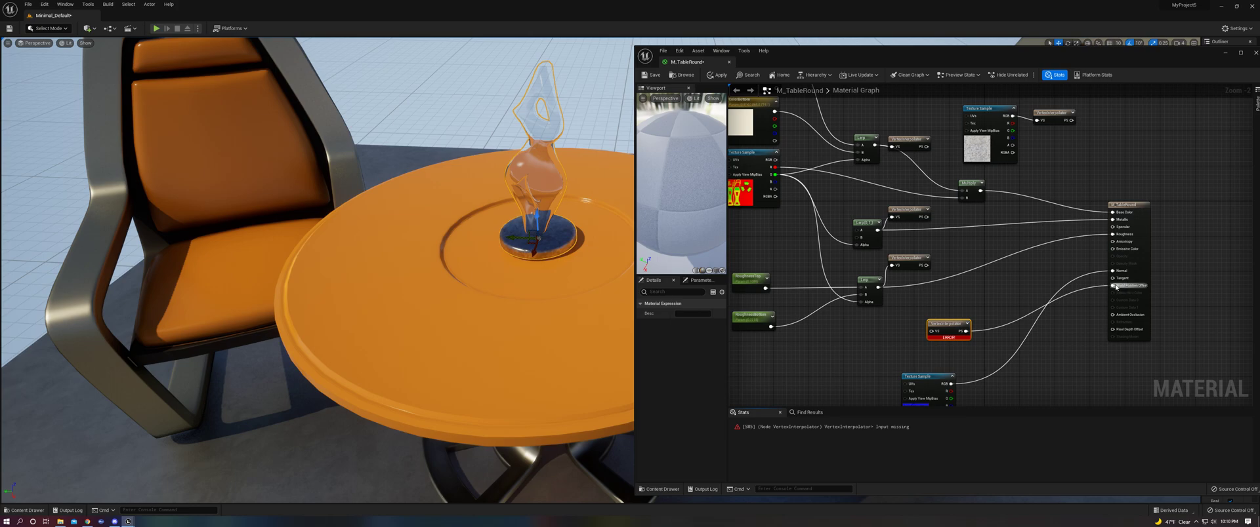
{"action": "key", "text": "Delete"}
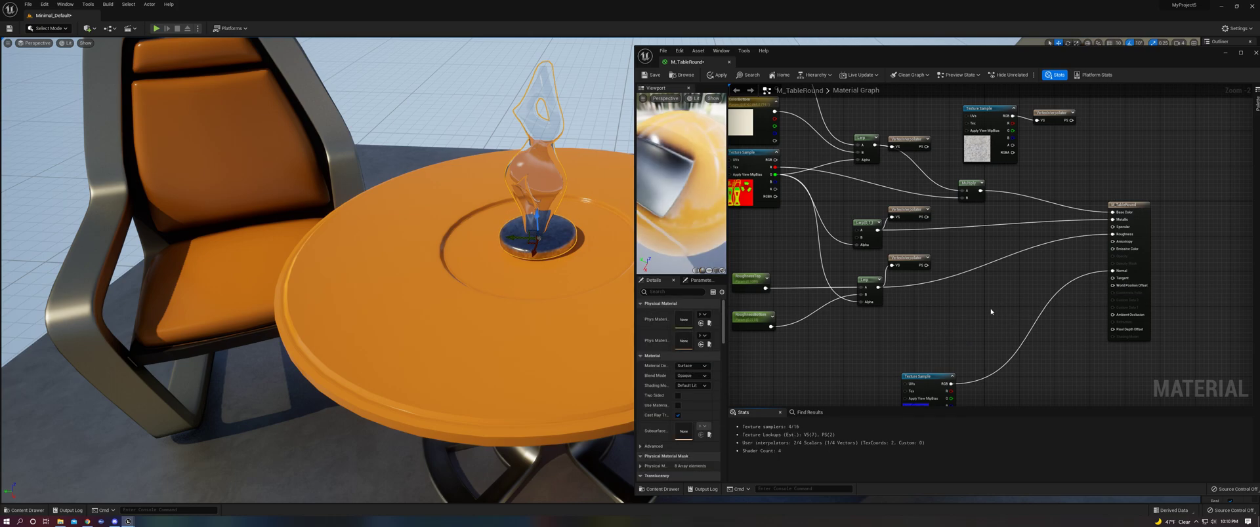
{"action": "left_click", "coordinate": [910, 258]}
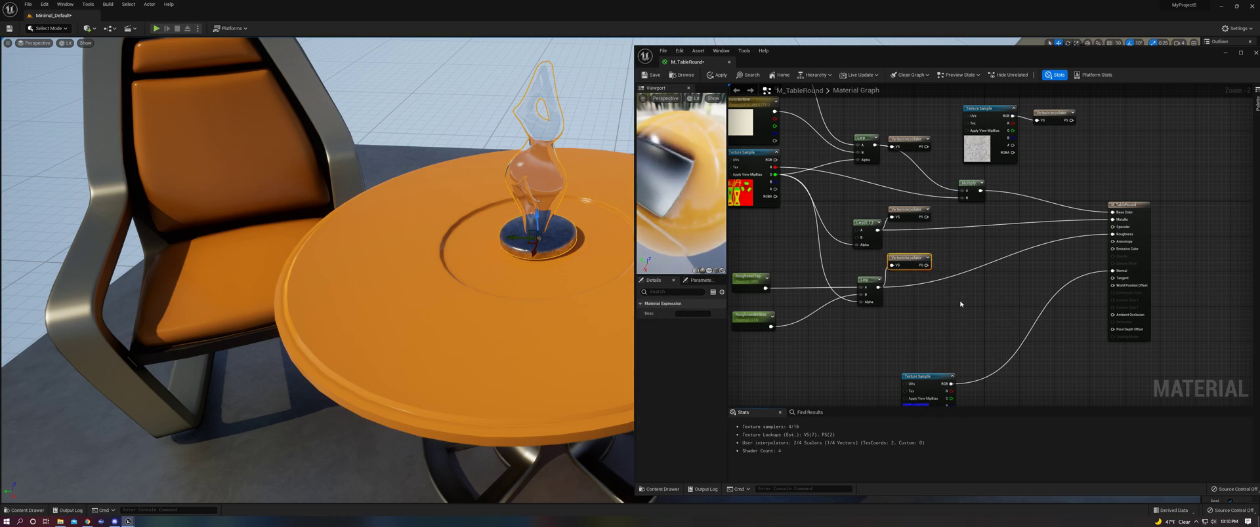
{"action": "key", "text": "ctrl+c"}
{"action": "key", "text": "ctrl+v"}
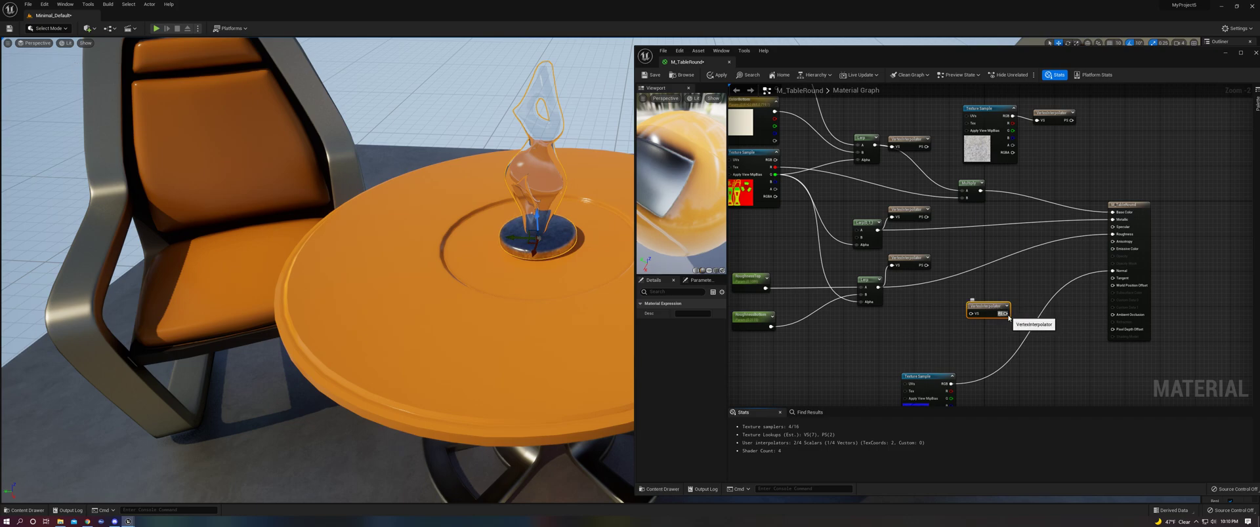
{"action": "left_click_drag", "start_coordinate": [1003, 313], "coordinate": [1105, 329]}
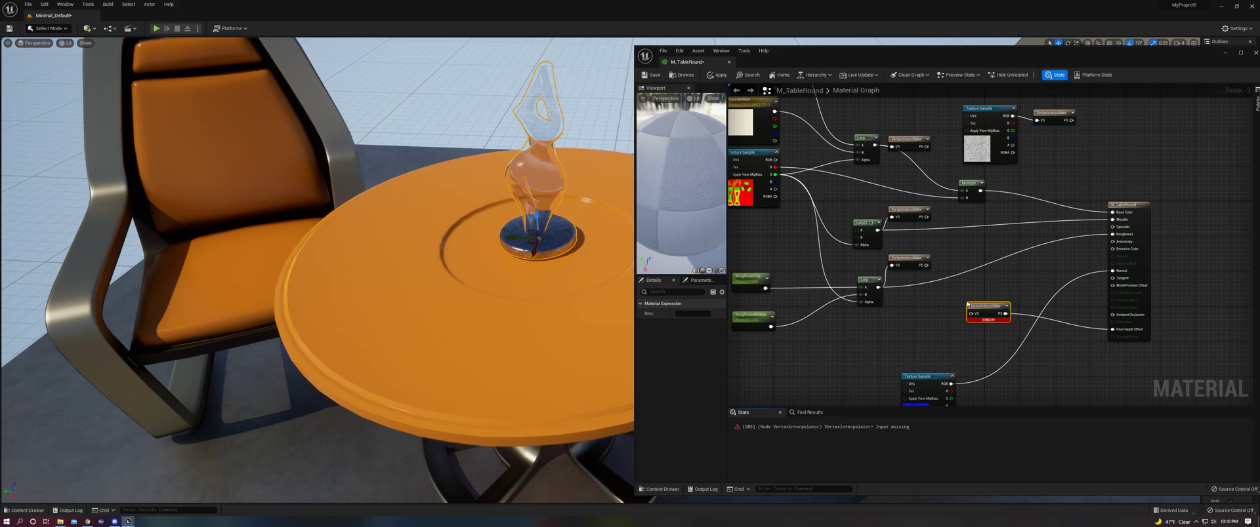
{"action": "right_click", "coordinate": [902, 325]}
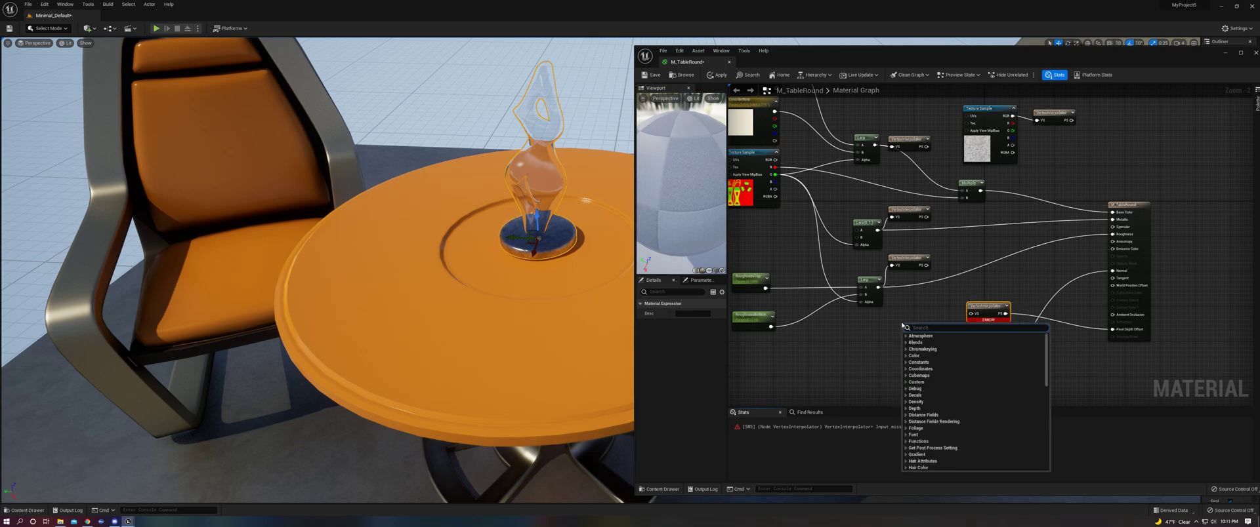
{"action": "type", "text": "fre"}
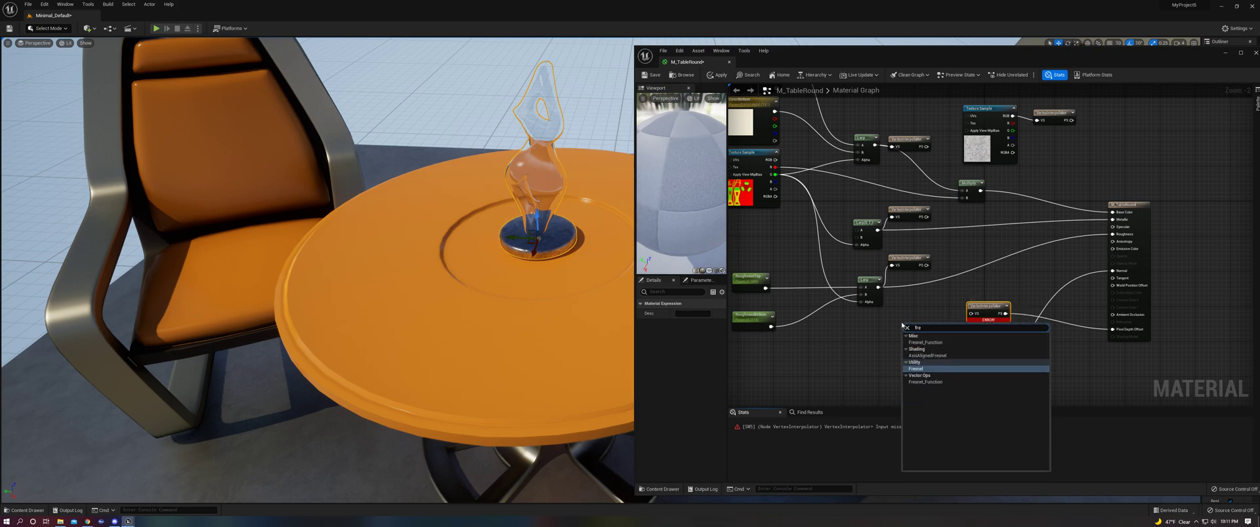
{"action": "left_click", "coordinate": [923, 370]}
{"action": "left_click_drag", "start_coordinate": [947, 333], "coordinate": [971, 313]}
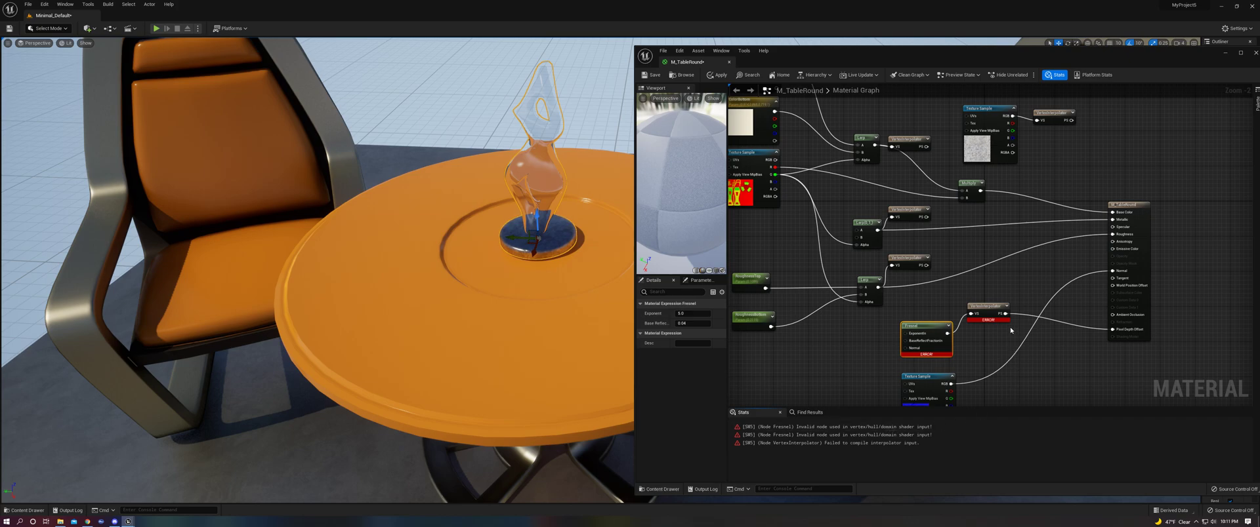
{"action": "key", "text": "Delete"}
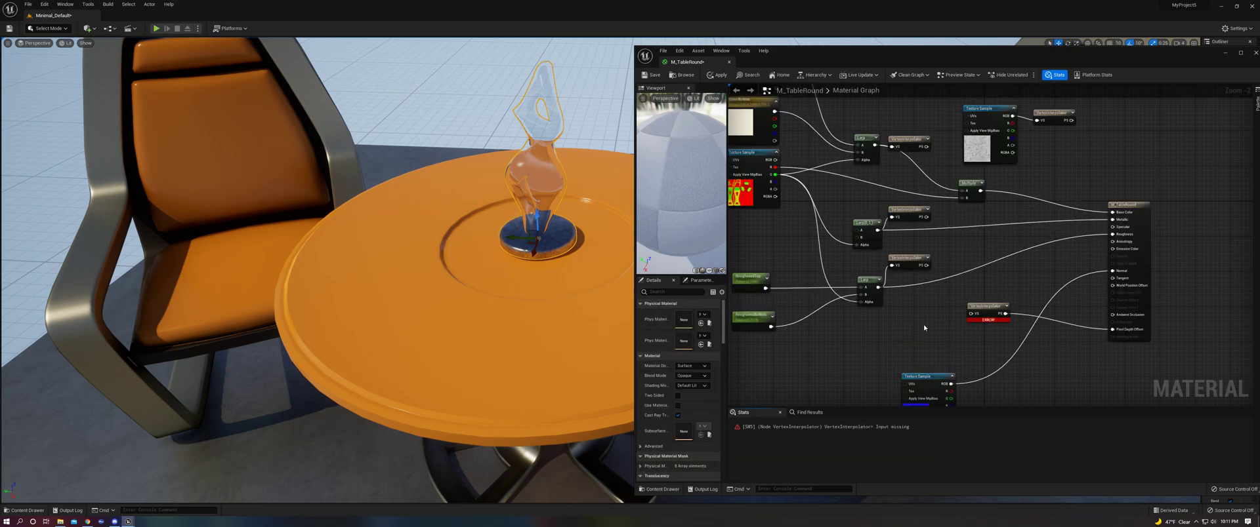
{"action": "left_click_drag", "start_coordinate": [1010, 121], "coordinate": [974, 319]}
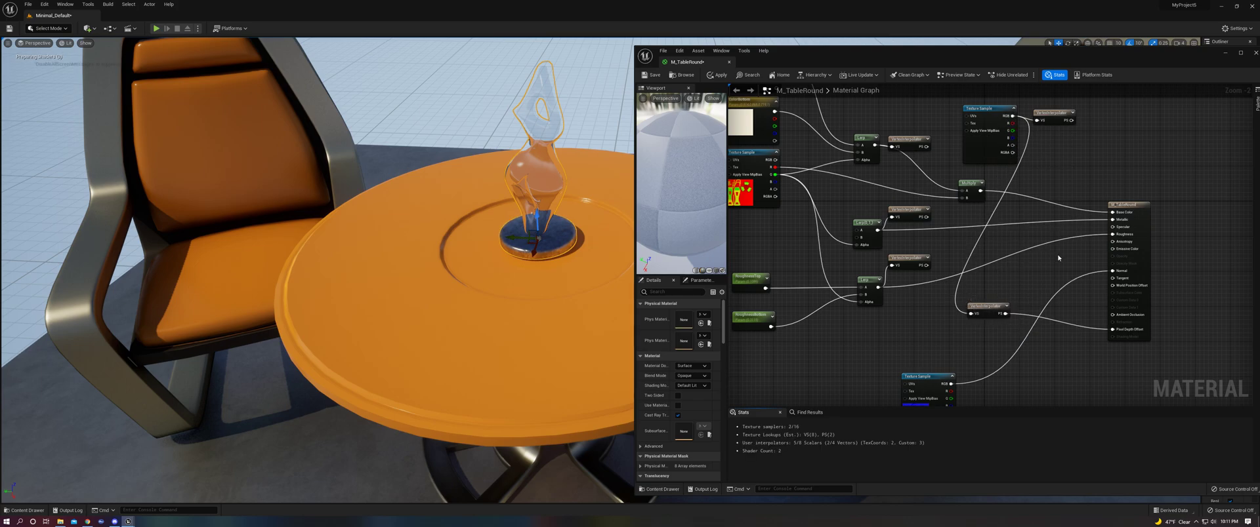
{"action": "left_click", "coordinate": [992, 314]}
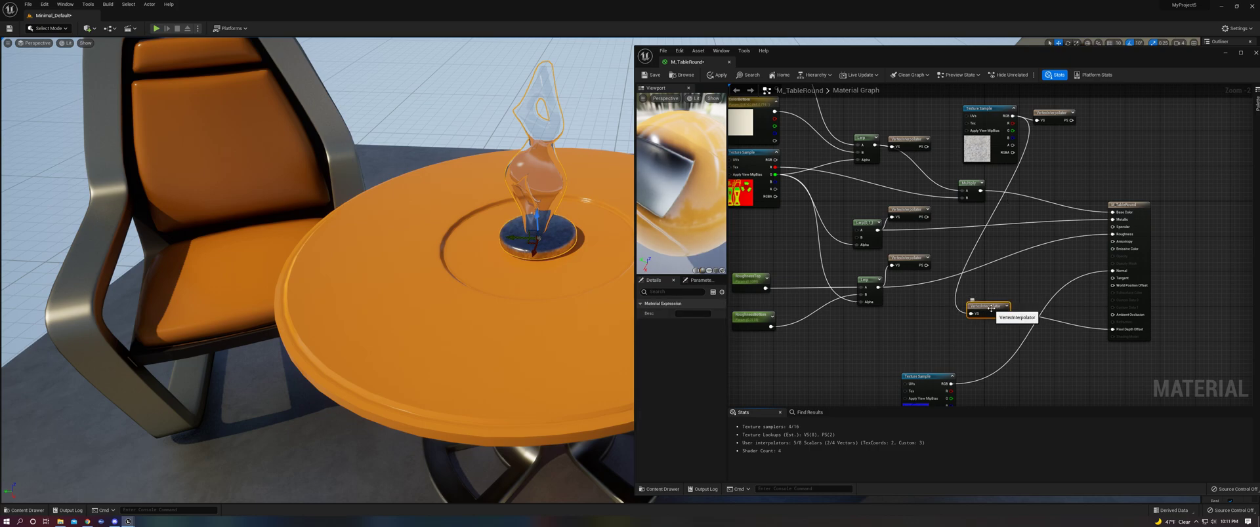
{"action": "key", "text": "Delete"}
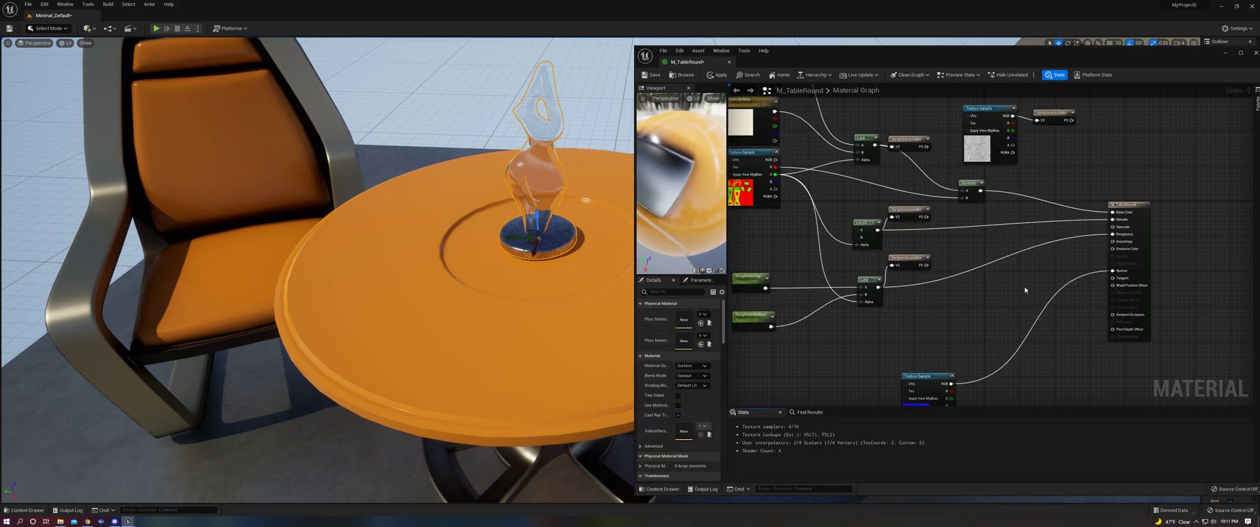